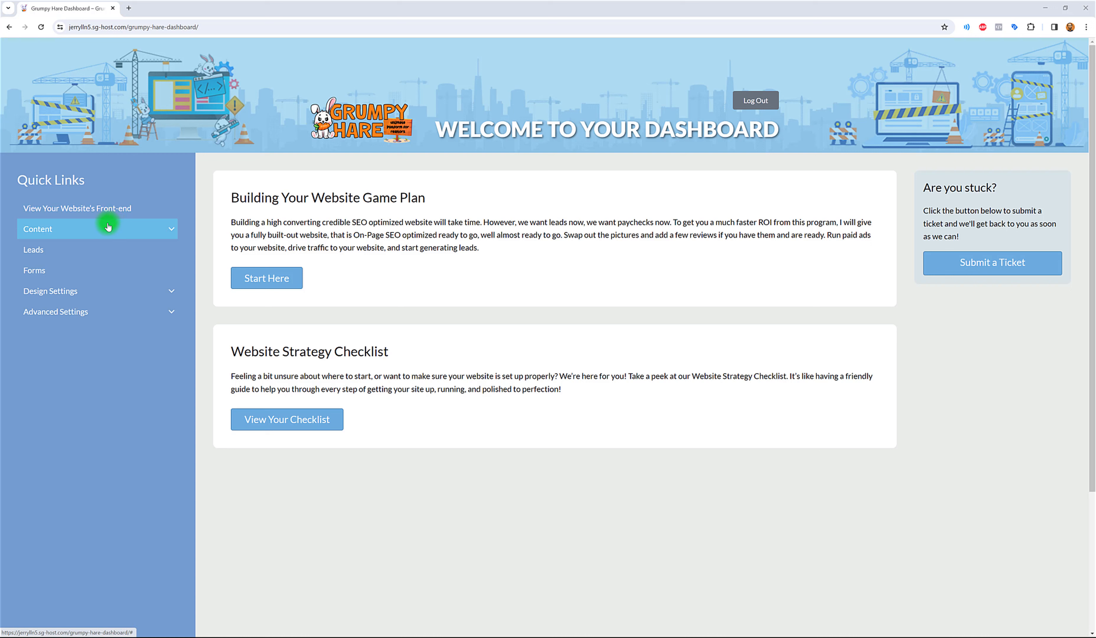
- Open the site's pages list and duplicate the "Modern Classic – Sell Your House" page
left_click(102, 232)
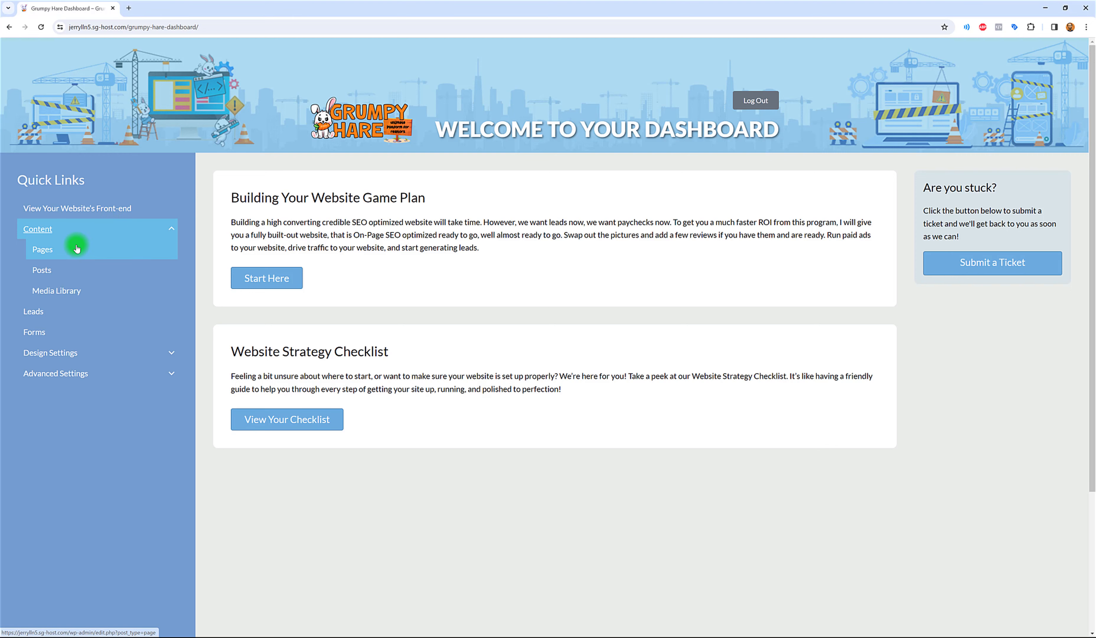
left_click(77, 247)
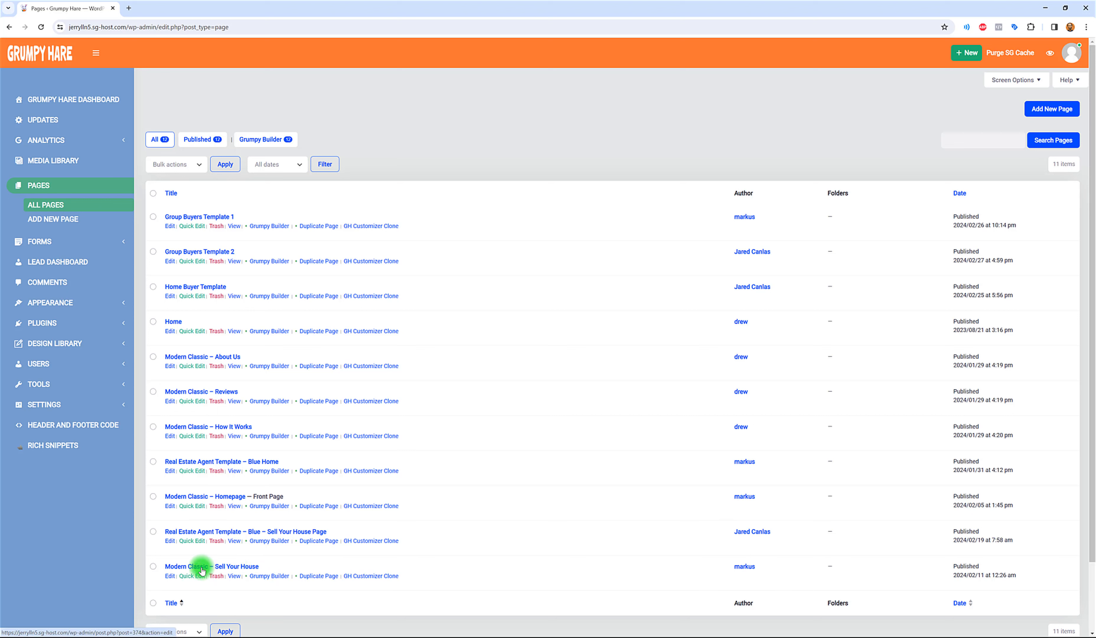
left_click(310, 578)
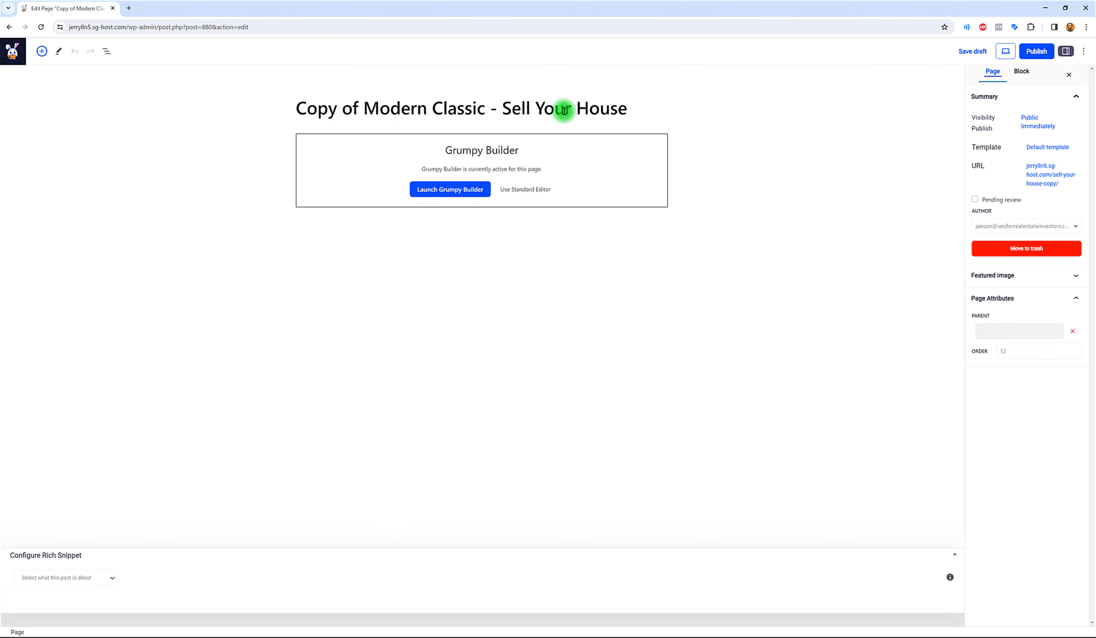
- Rename the duplicated page to "Modern Classic - FAQ"
left_click(353, 110)
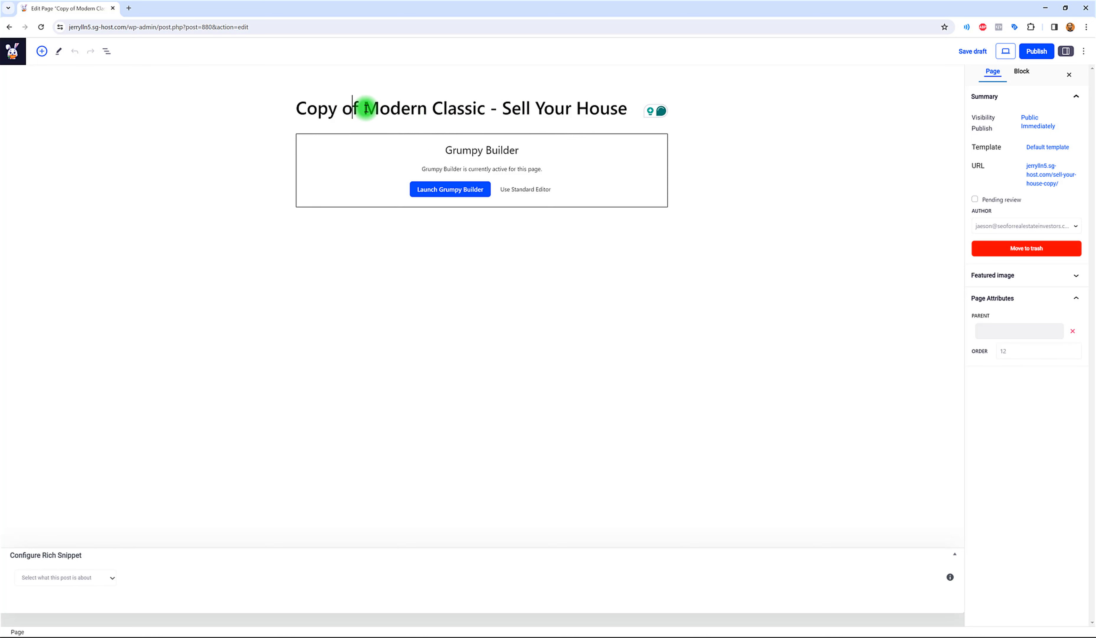
left_click_drag(367, 108, 297, 108)
key("BackSpace")
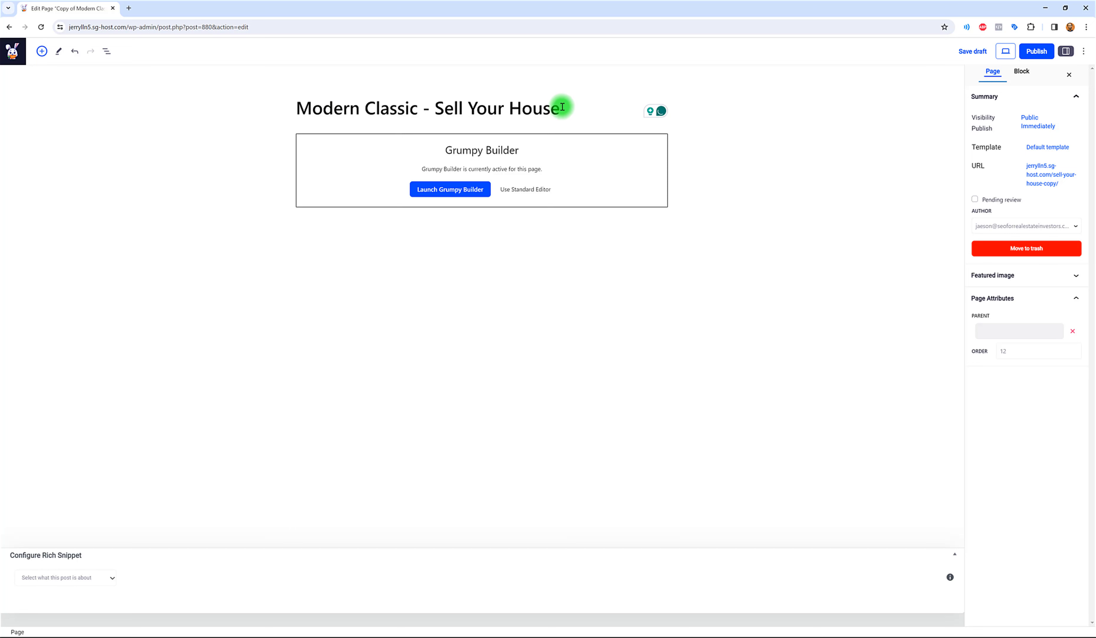
left_click_drag(560, 105, 438, 106)
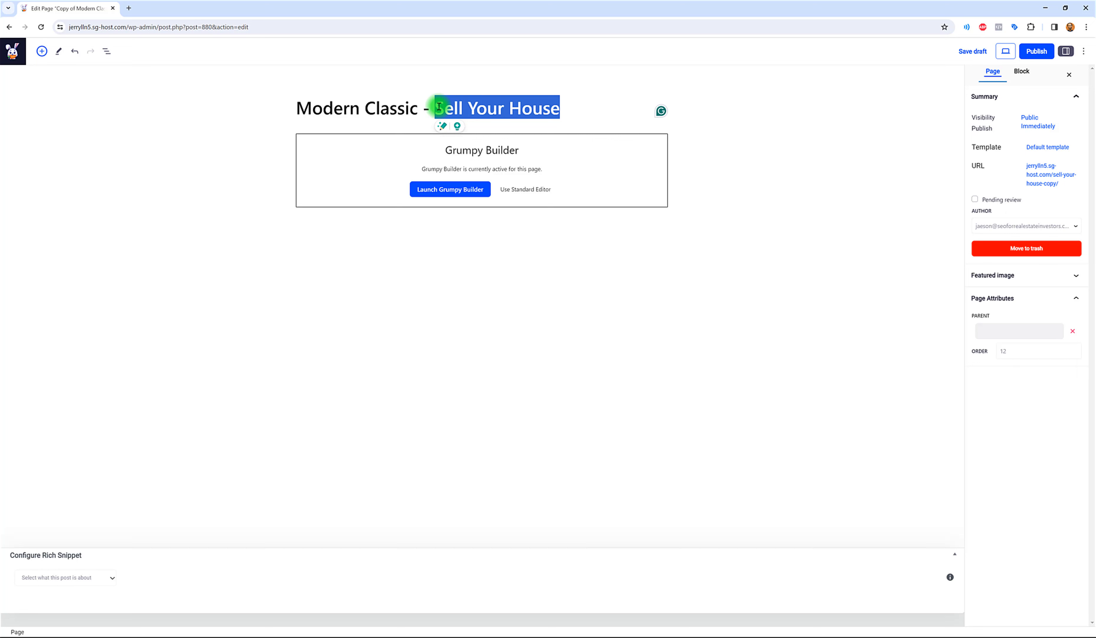
type("FAQ")
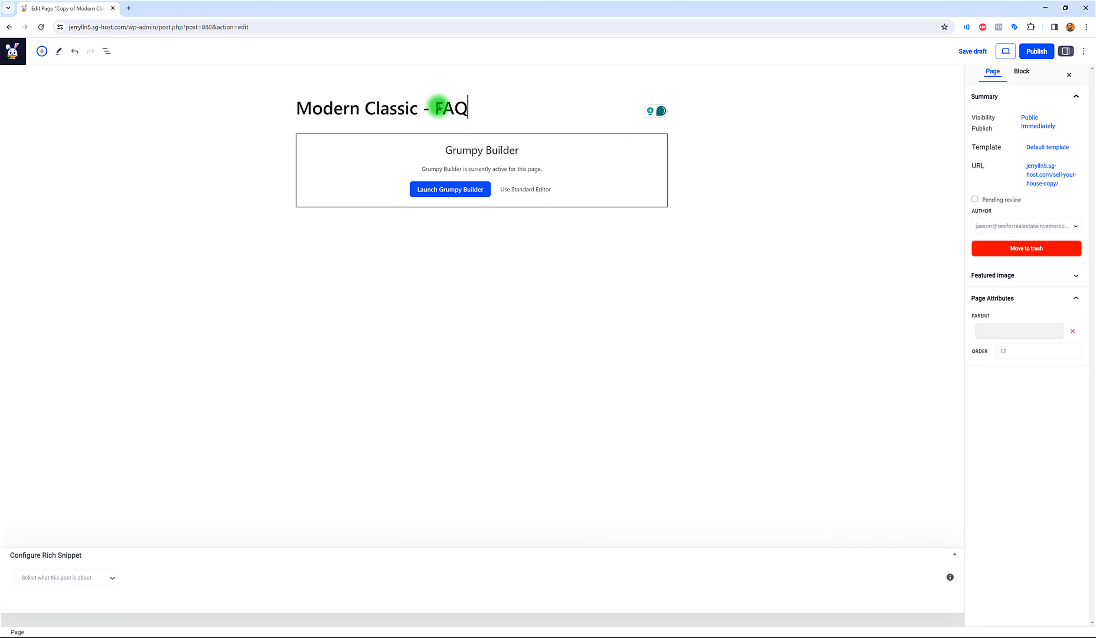
- Publish the FAQ page and return to the list of all pages
left_click(1047, 51)
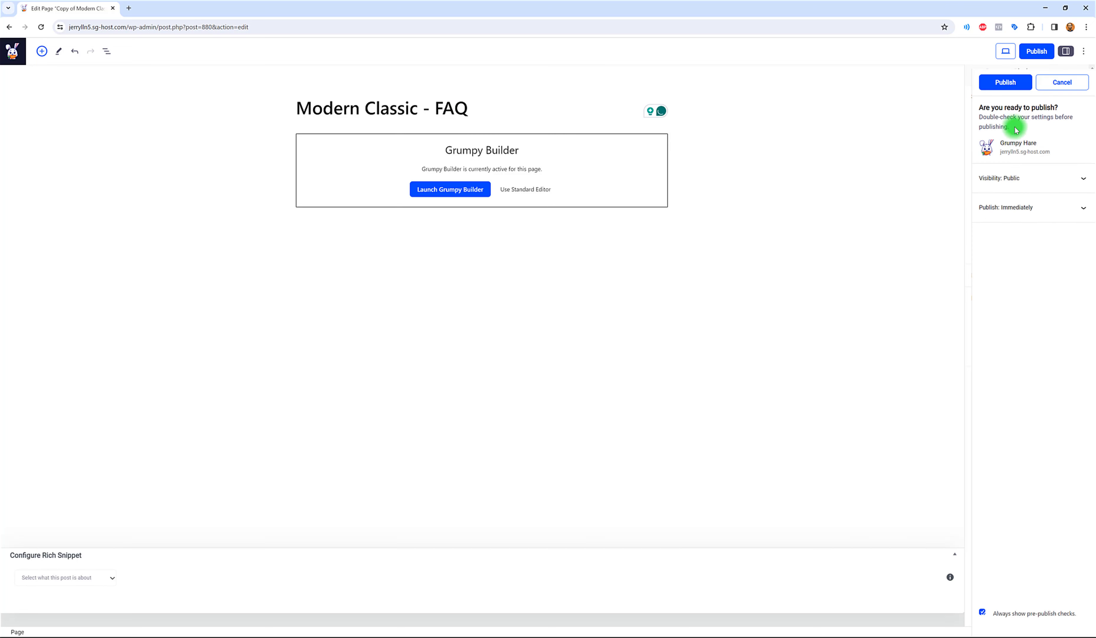
left_click(1005, 82)
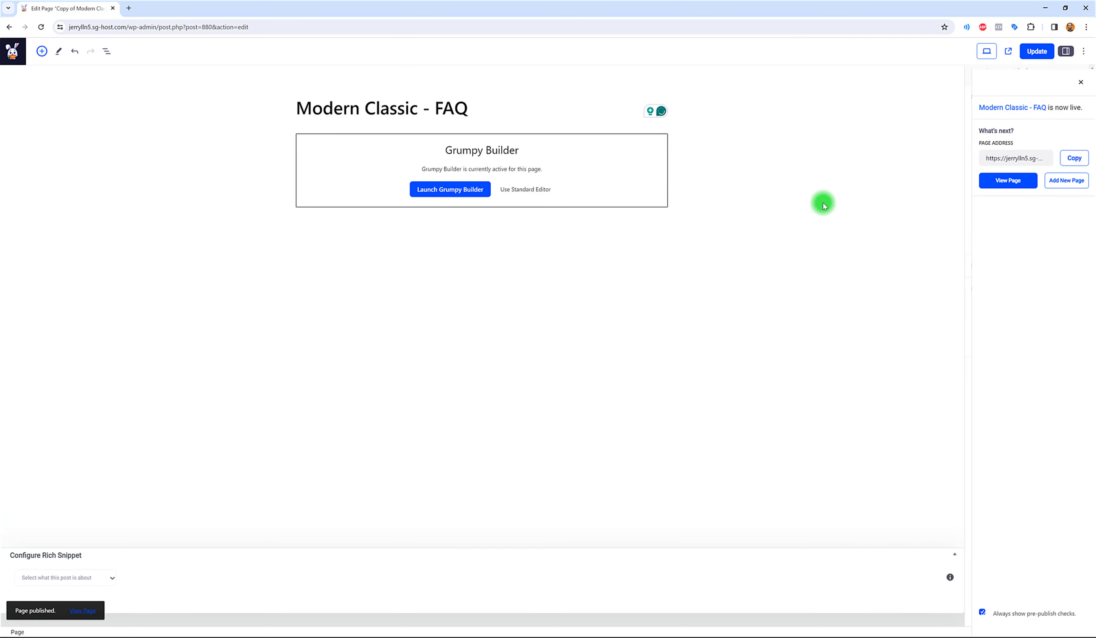
left_click(13, 52)
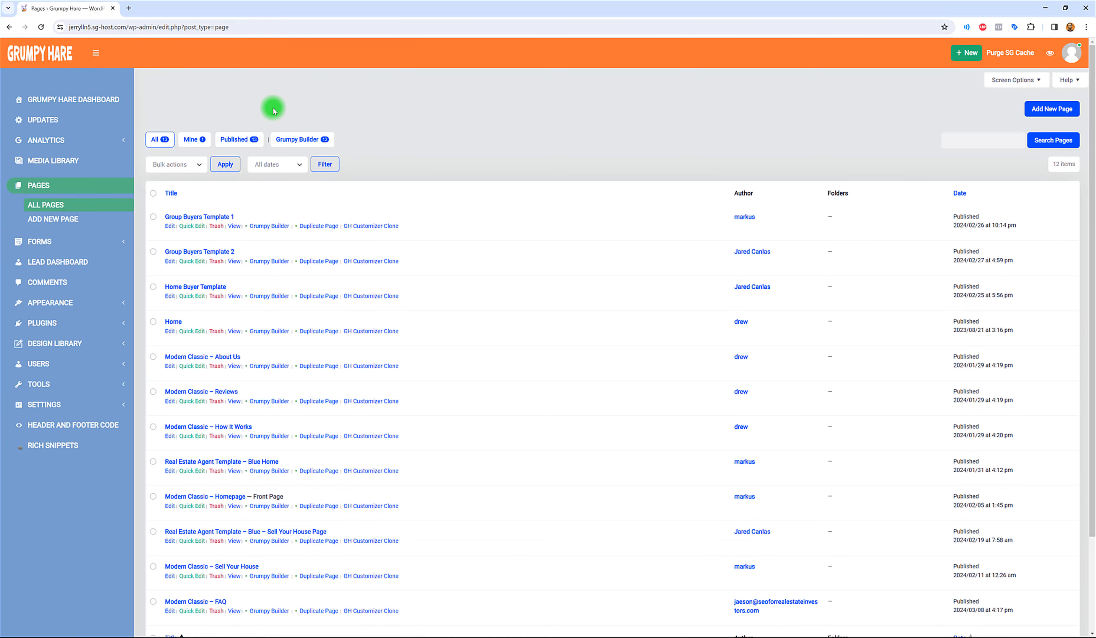
scroll(301, 325, "down", 3)
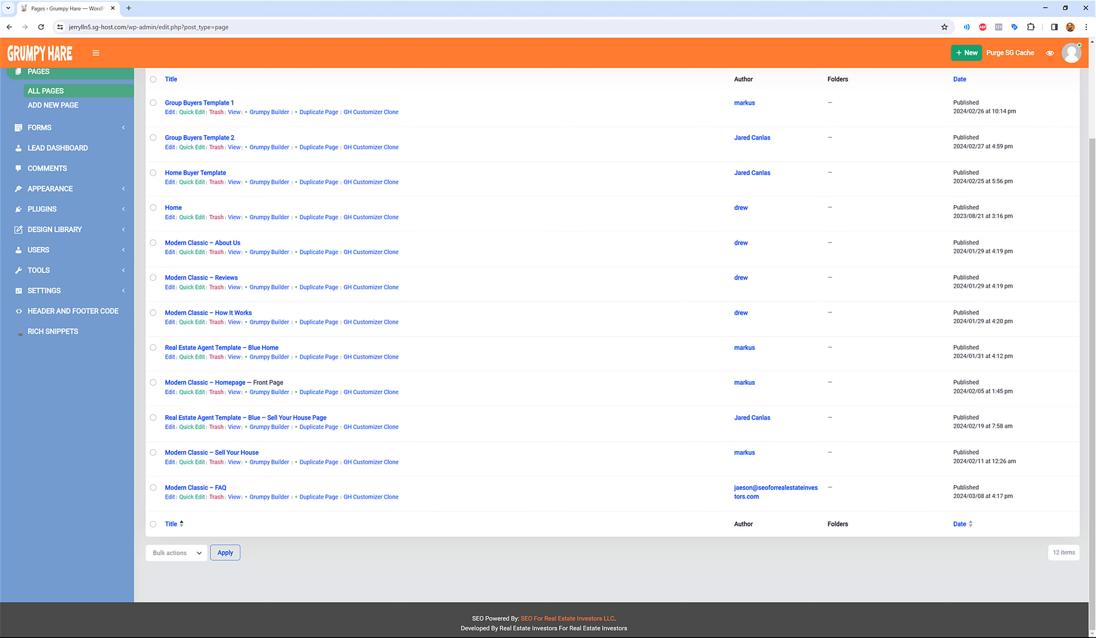
- Open the site's menu editor and load the Main Menu (Header Menu) for editing
left_click(34, 196)
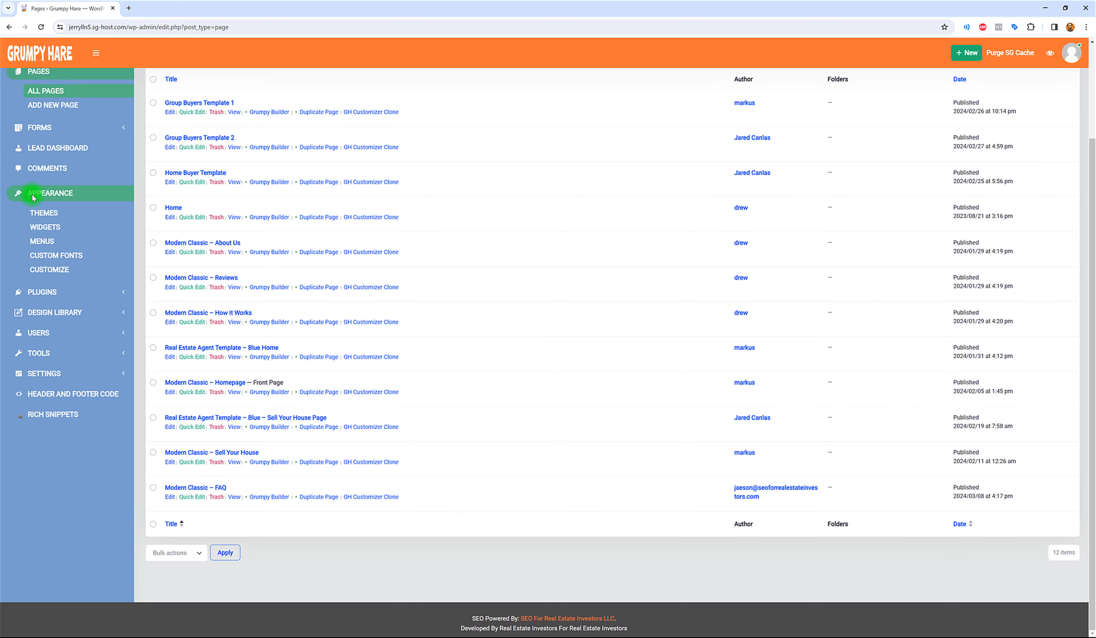
left_click(49, 243)
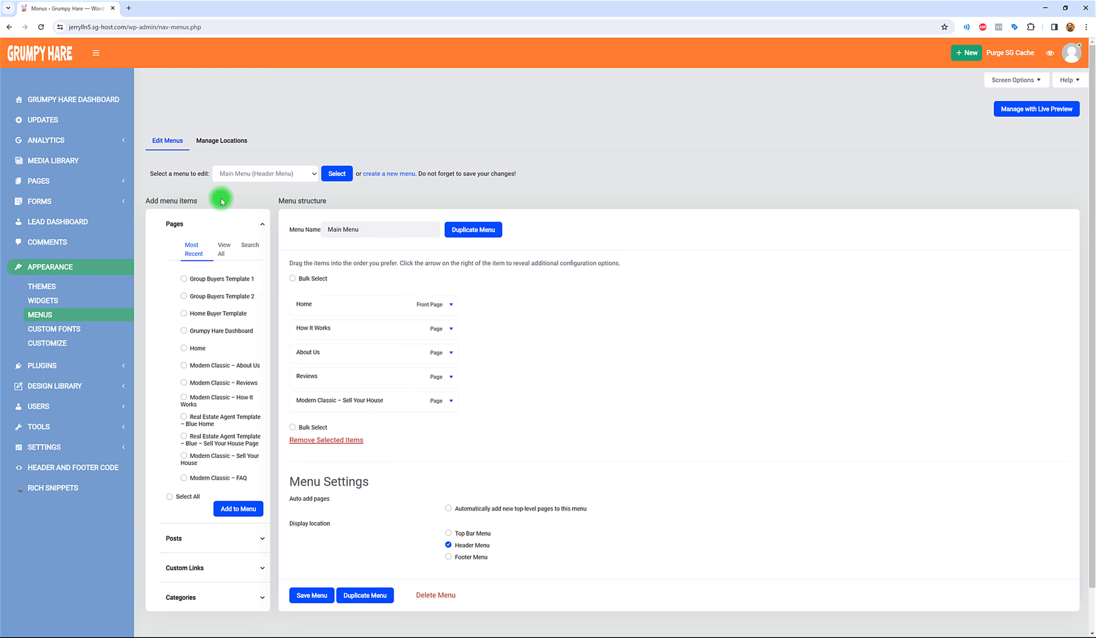
left_click(223, 173)
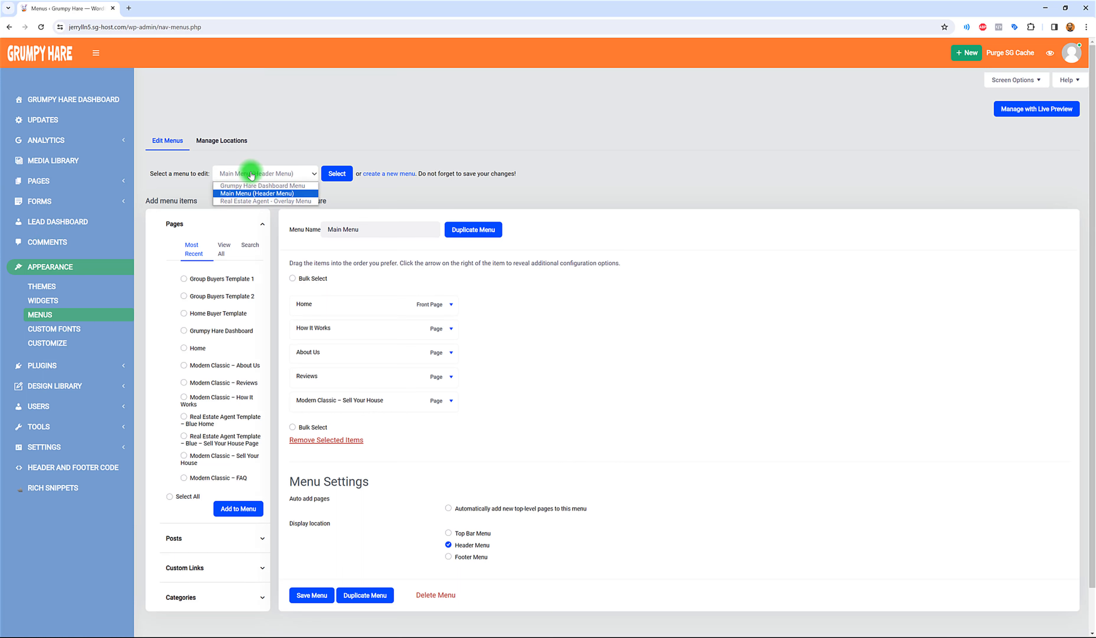
left_click(235, 193)
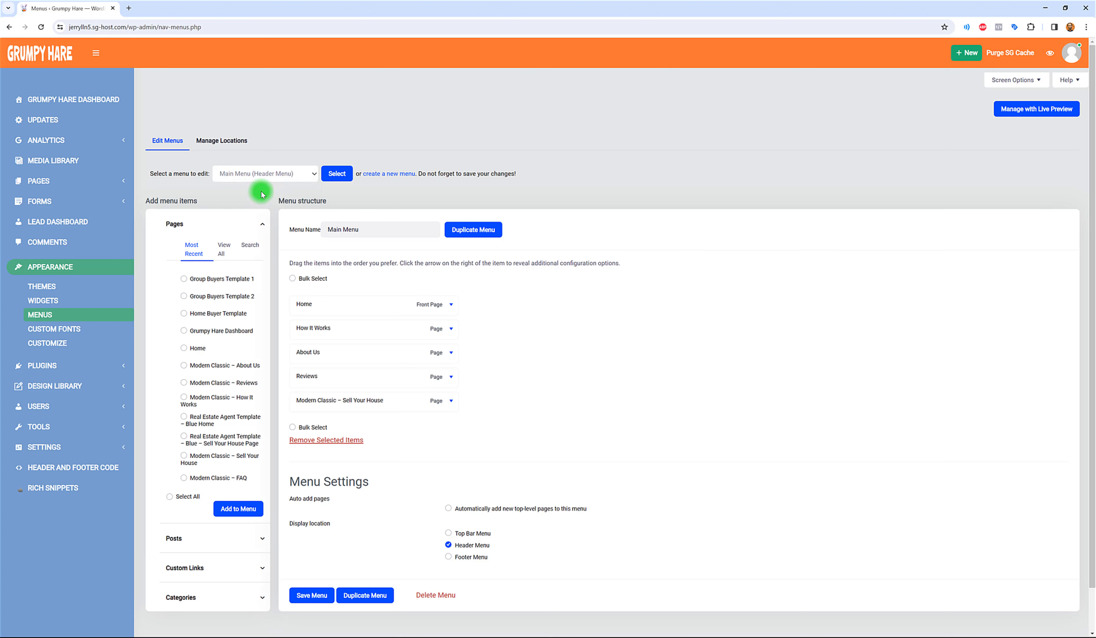
left_click(253, 175)
left_click(252, 187)
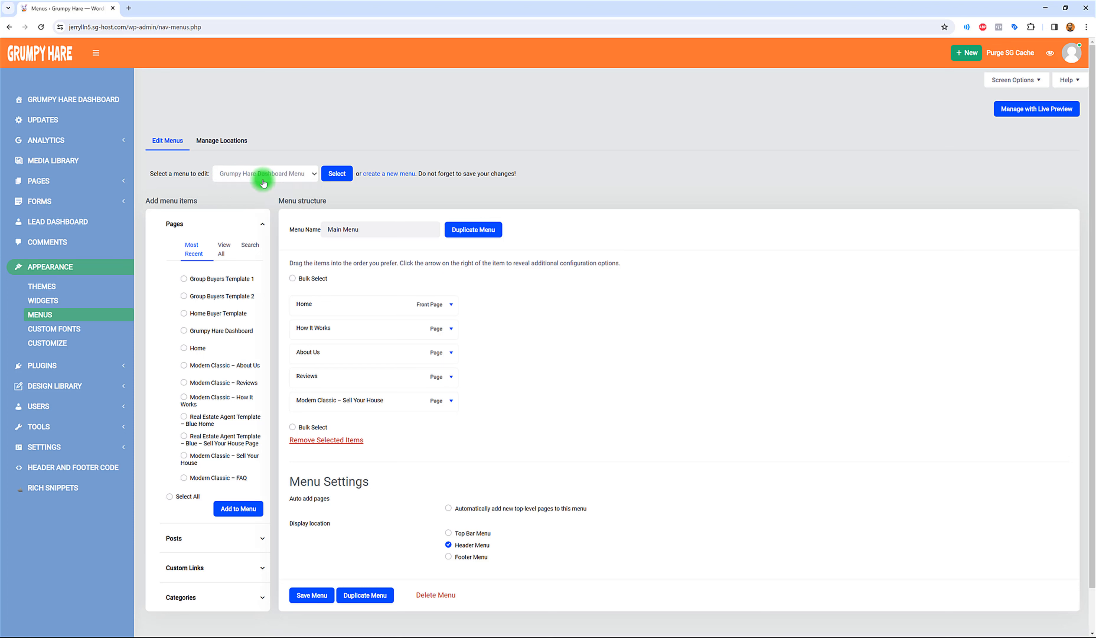
left_click(298, 173)
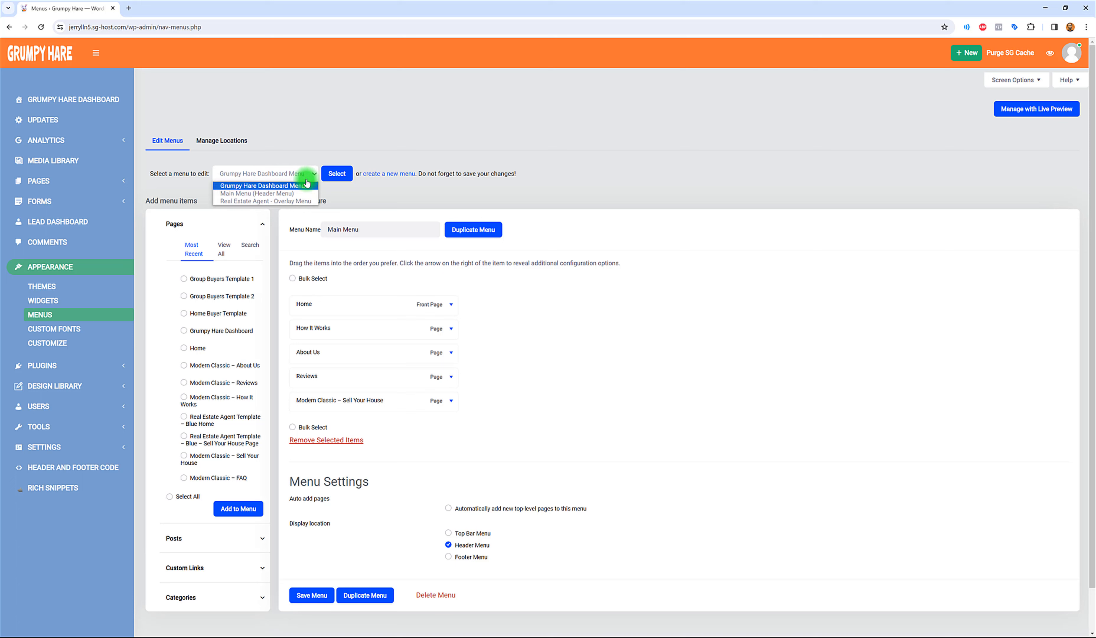
left_click(259, 194)
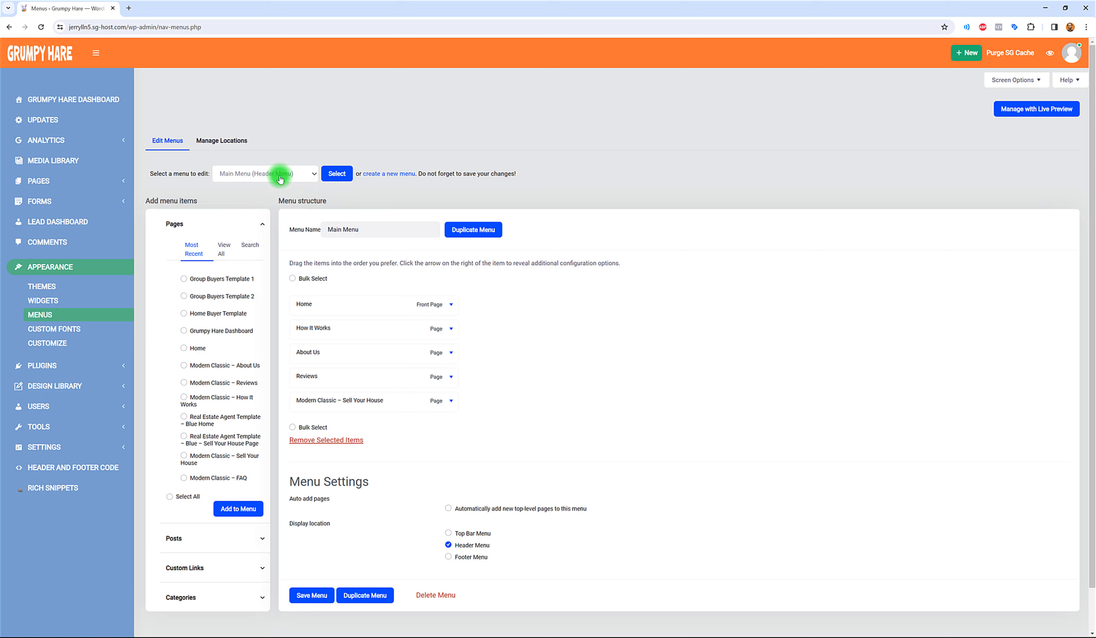
left_click(336, 175)
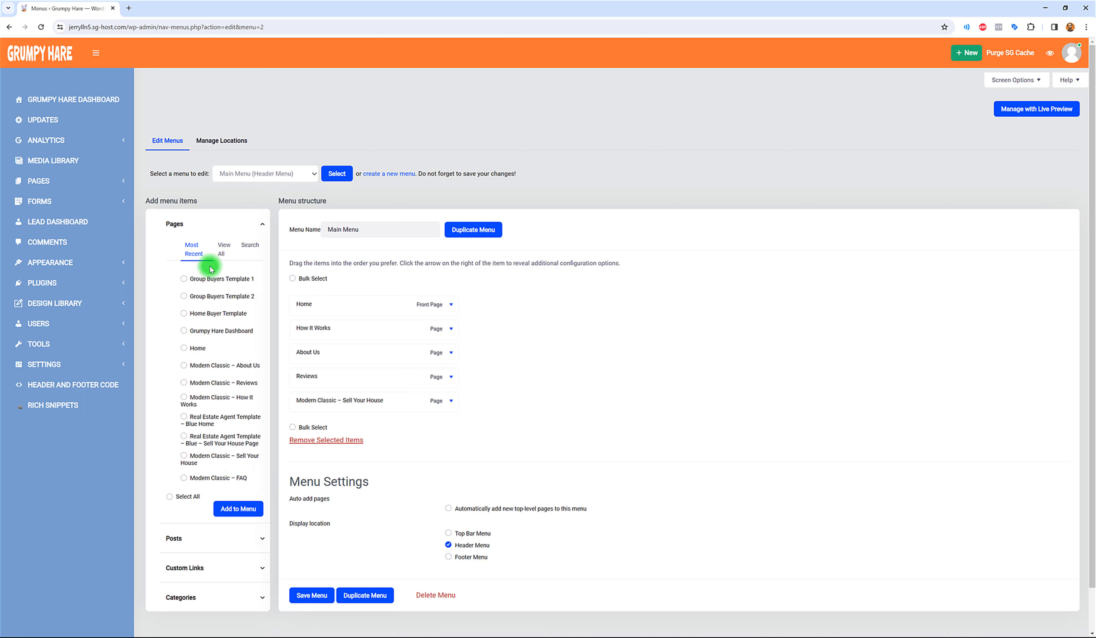
- Search the available pages for "faq" and add the Modern Classic – FAQ page to the main menu
left_click(223, 249)
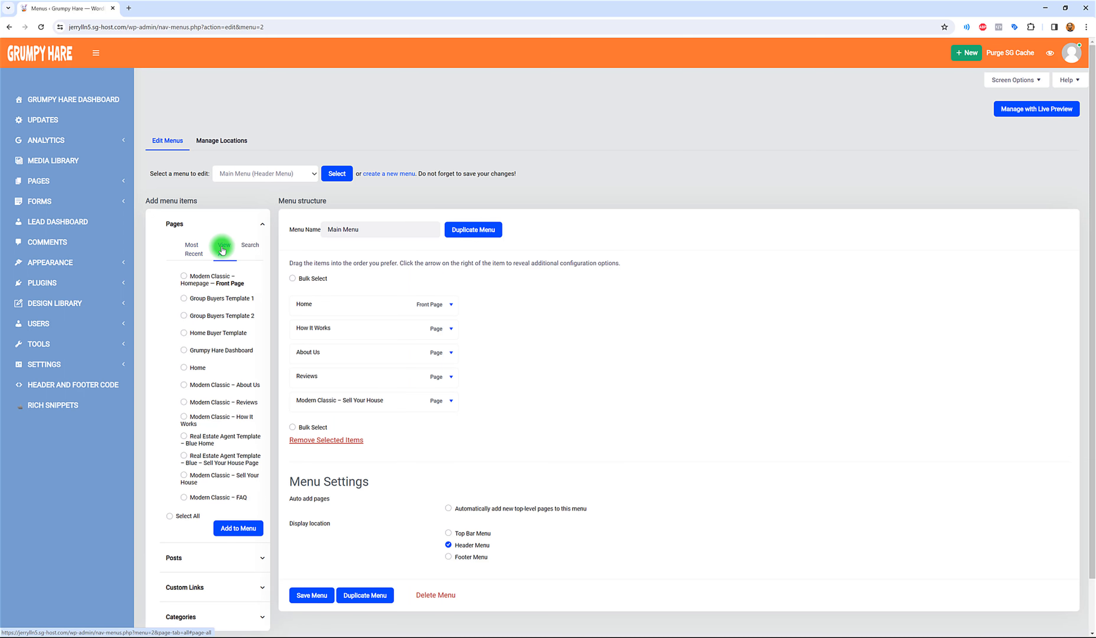
left_click(249, 253)
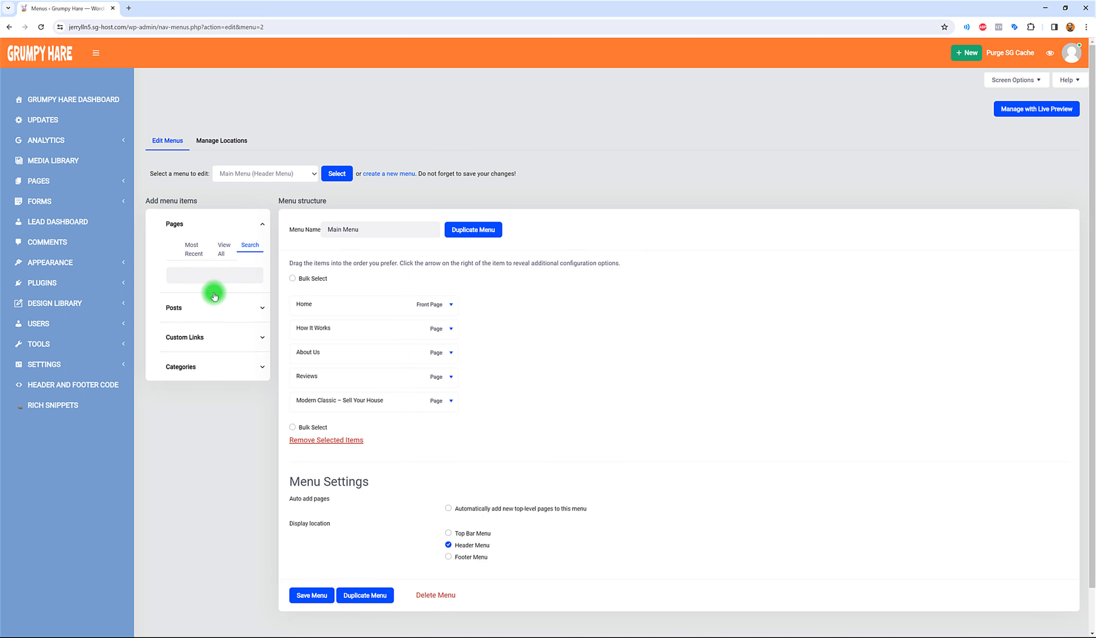
type("faq")
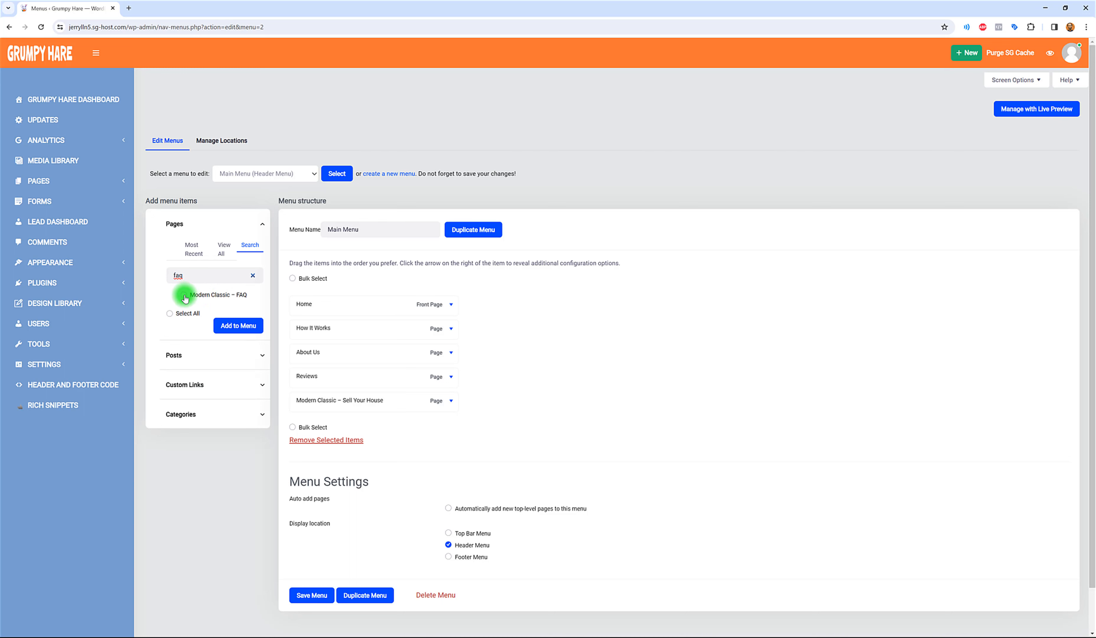
left_click(185, 298)
left_click(218, 327)
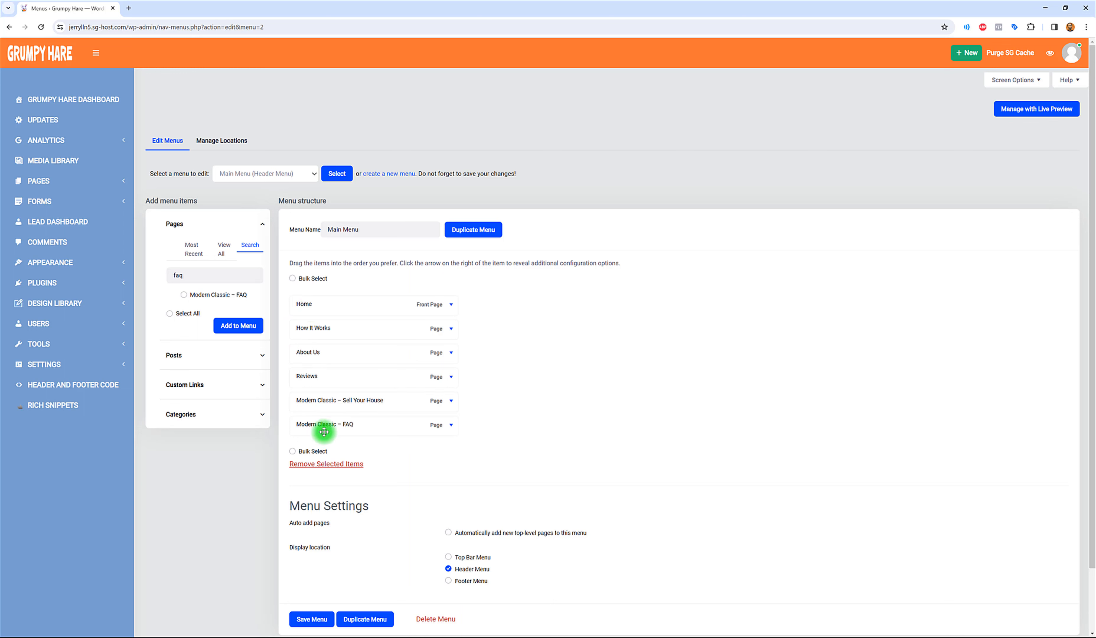
- Shorten the new menu item's navigation label to "FAQ" and save the menu
left_click(451, 426)
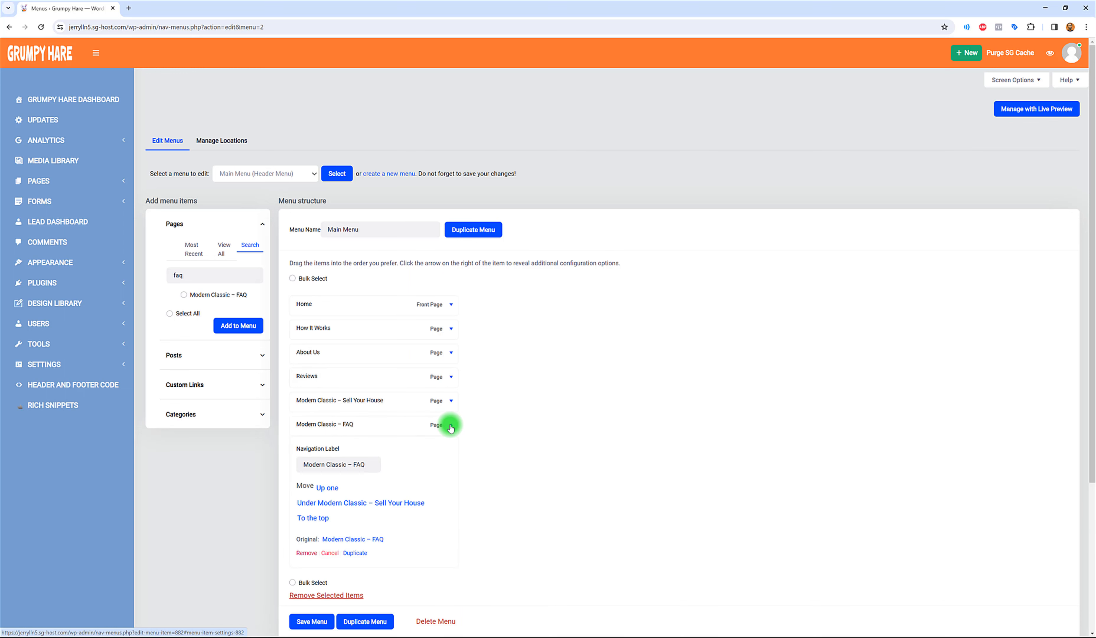
left_click(338, 465)
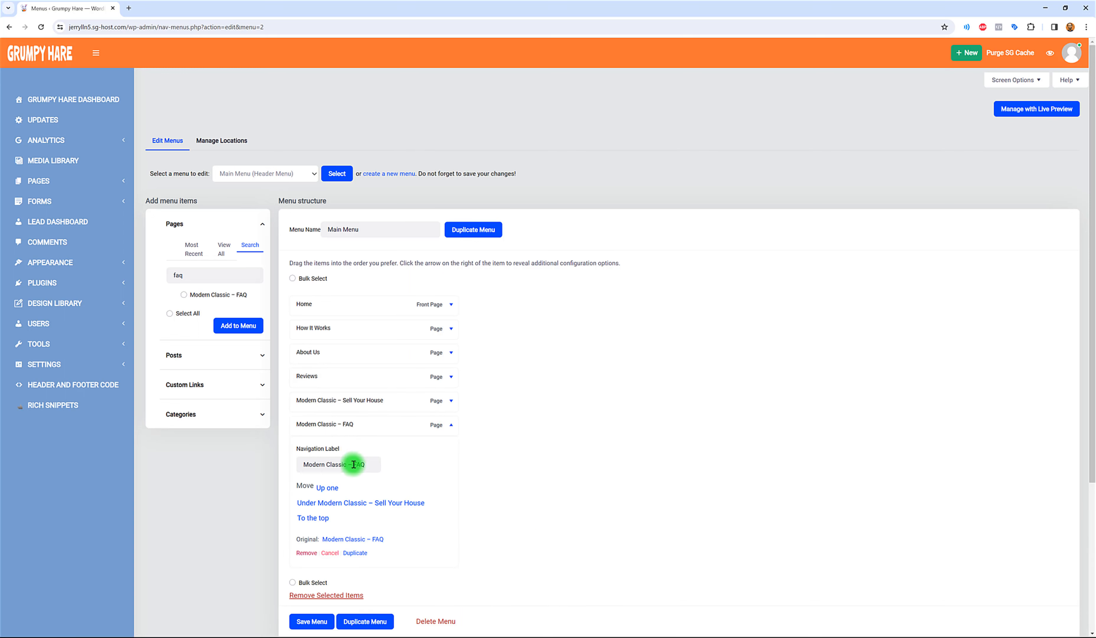
left_click_drag(353, 465, 297, 464)
scroll(533, 392, "down", 1)
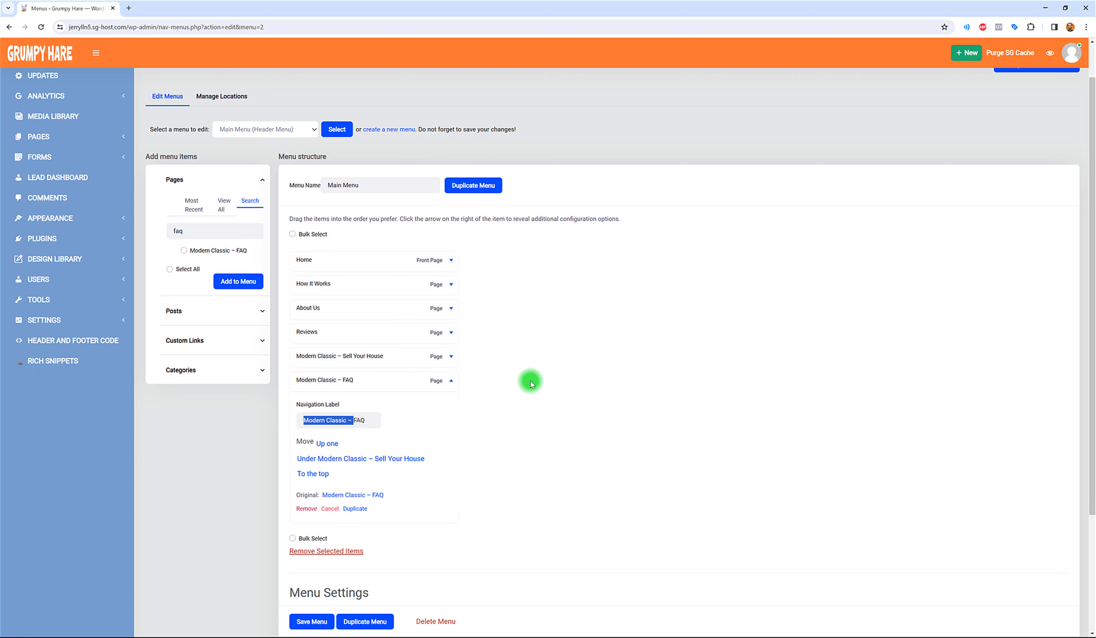
key("BackSpace")
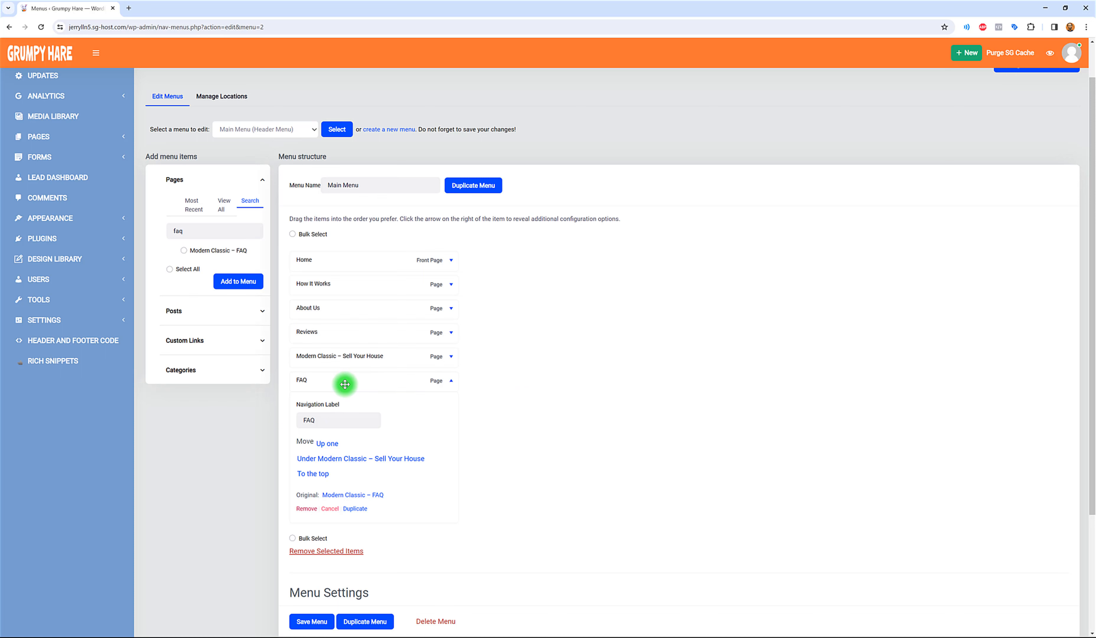
left_click(301, 619)
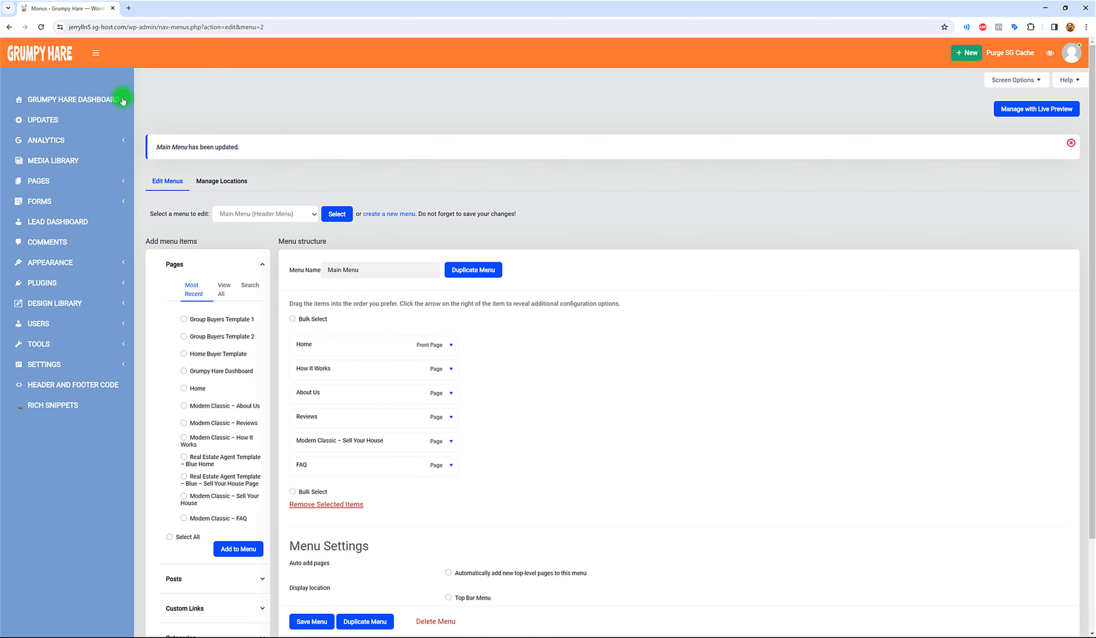
- Open the website's front-end from the dashboard in a new tab and check the header navigation and the footer quick links
left_click(82, 110)
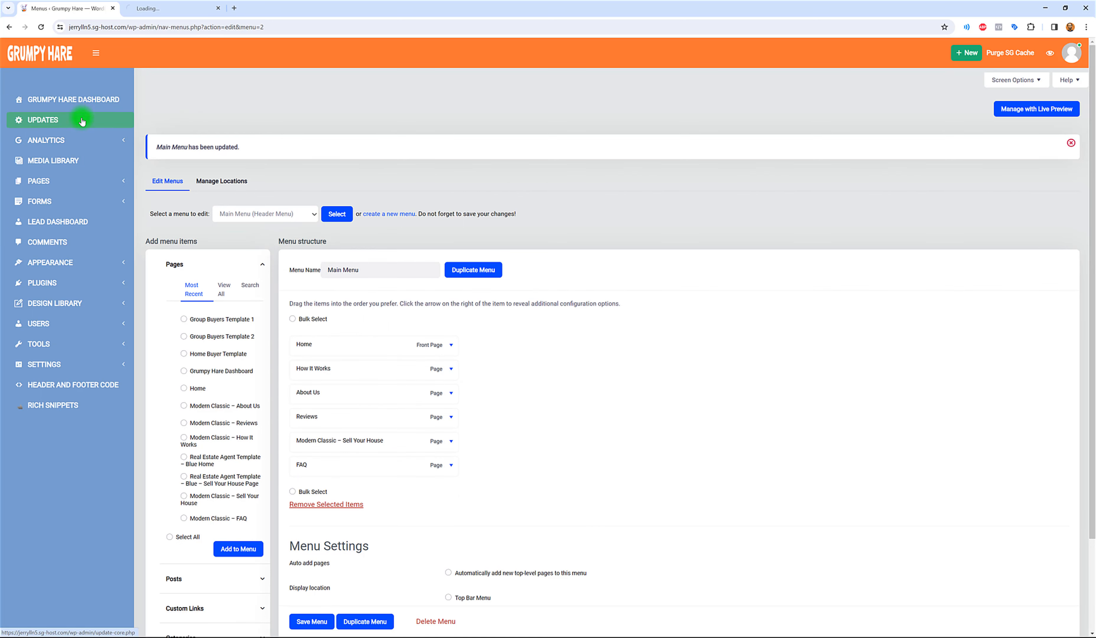
left_click(173, 8)
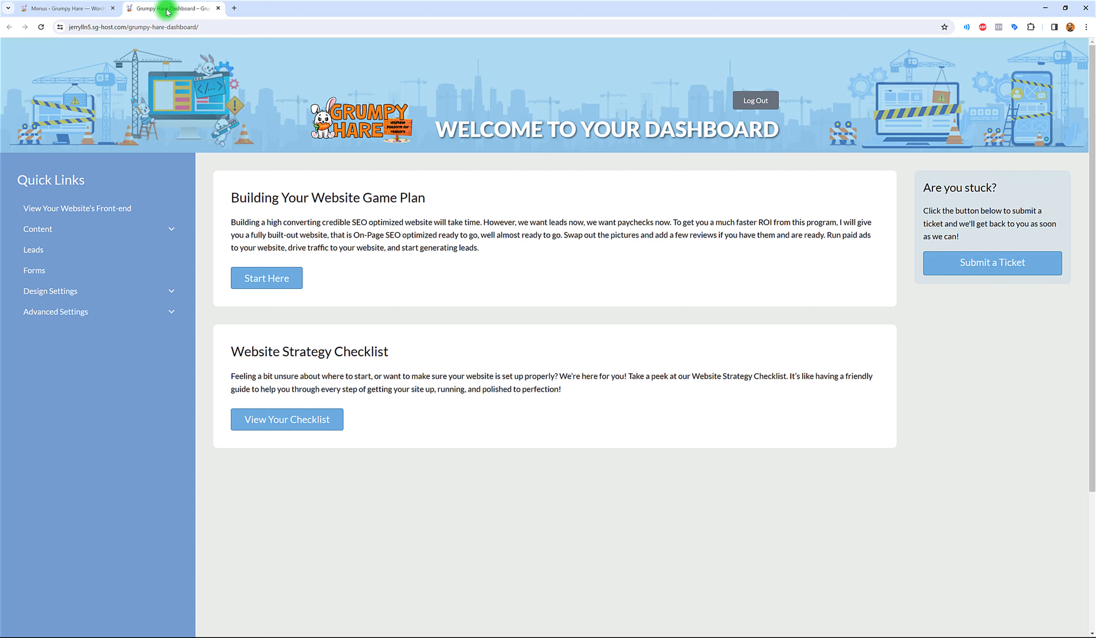
left_click(99, 209)
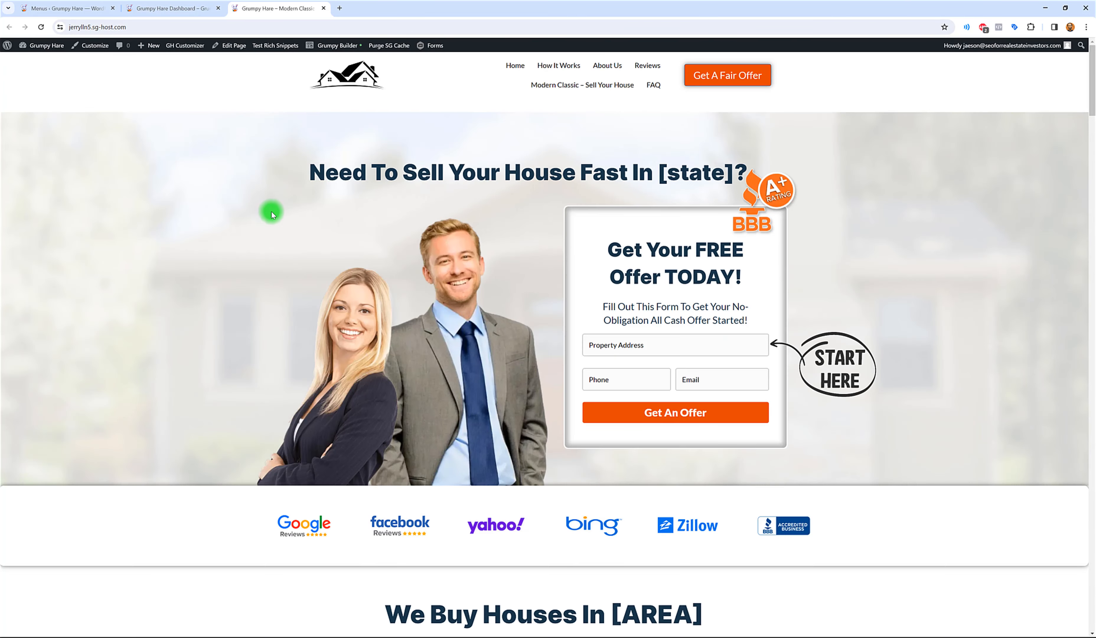
scroll(299, 189, "down", 4)
scroll(300, 196, "up", 4)
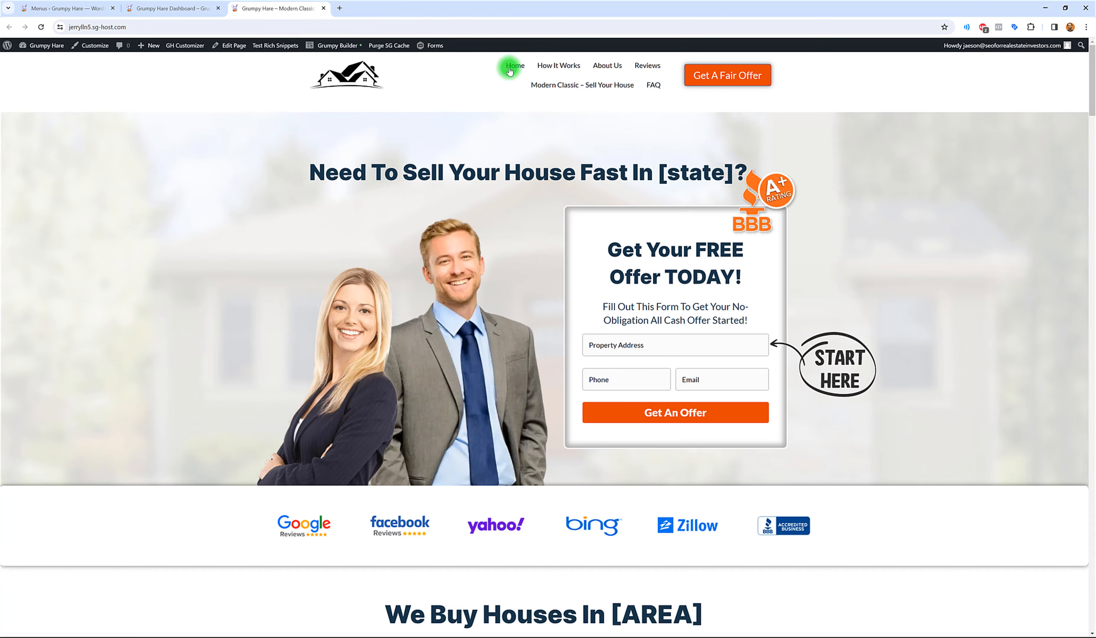
left_click_drag(1090, 68, 1091, 582)
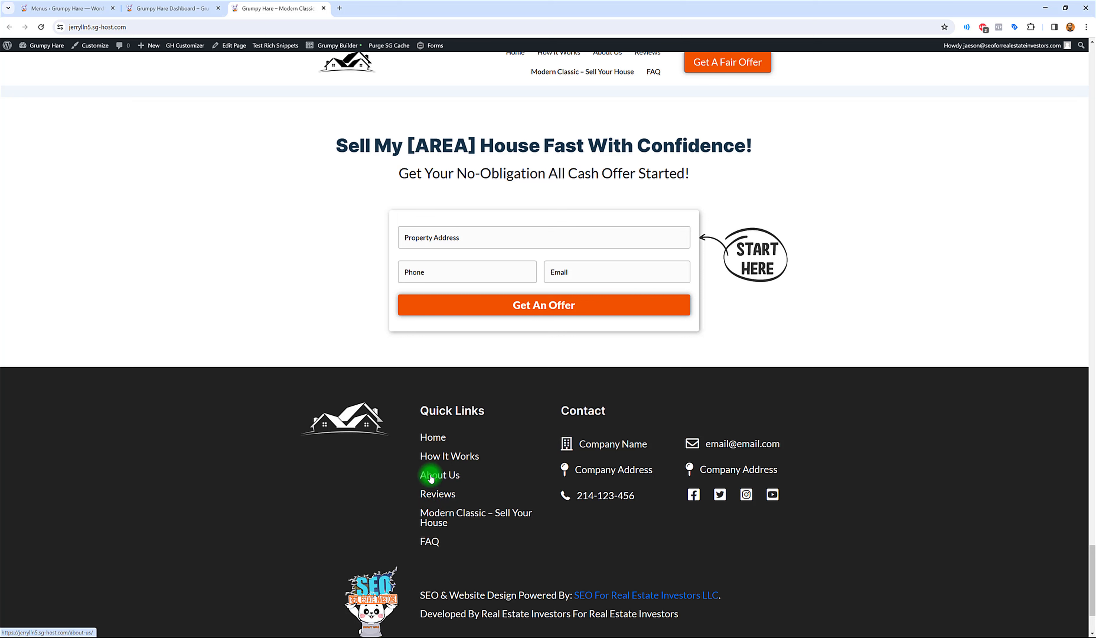
- Return to the admin's list of all pages and duplicate the "Modern Classic – About Us" page
left_click(195, 8)
left_click(67, 4)
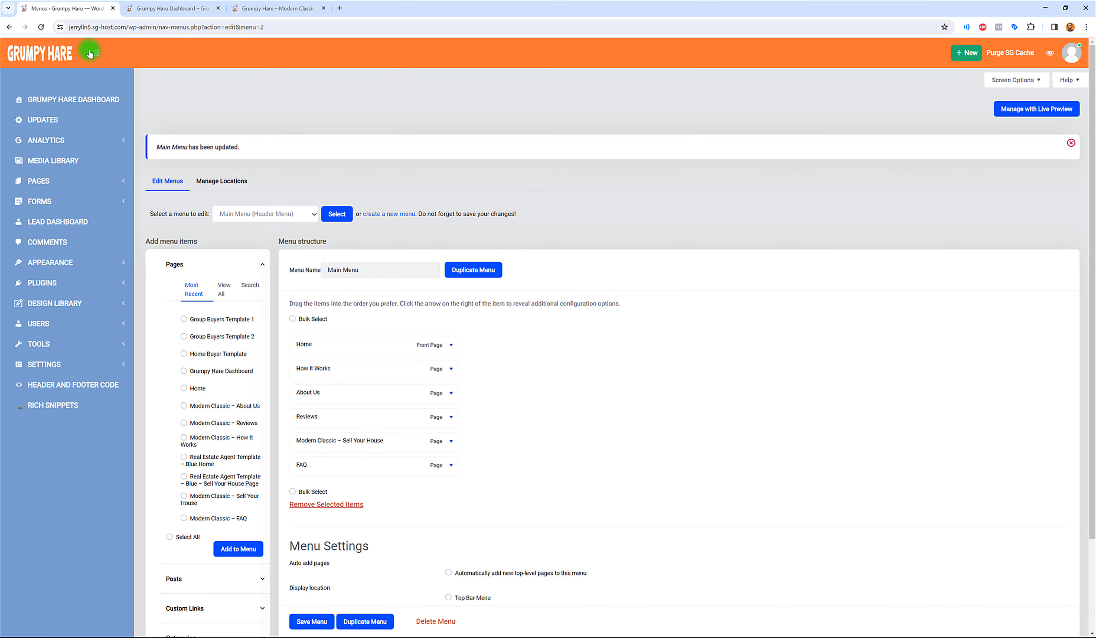
left_click(62, 181)
left_click(48, 205)
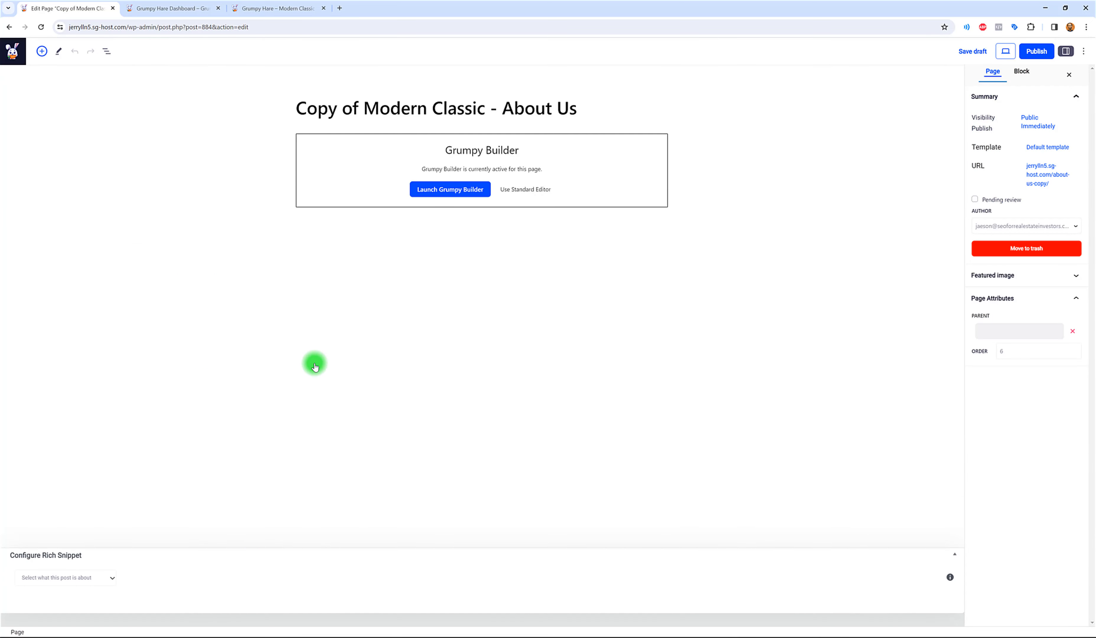
- Retitle the duplicated page as "Modern Classic - About Us V2", removing the "Copy of" prefix
left_click(578, 108)
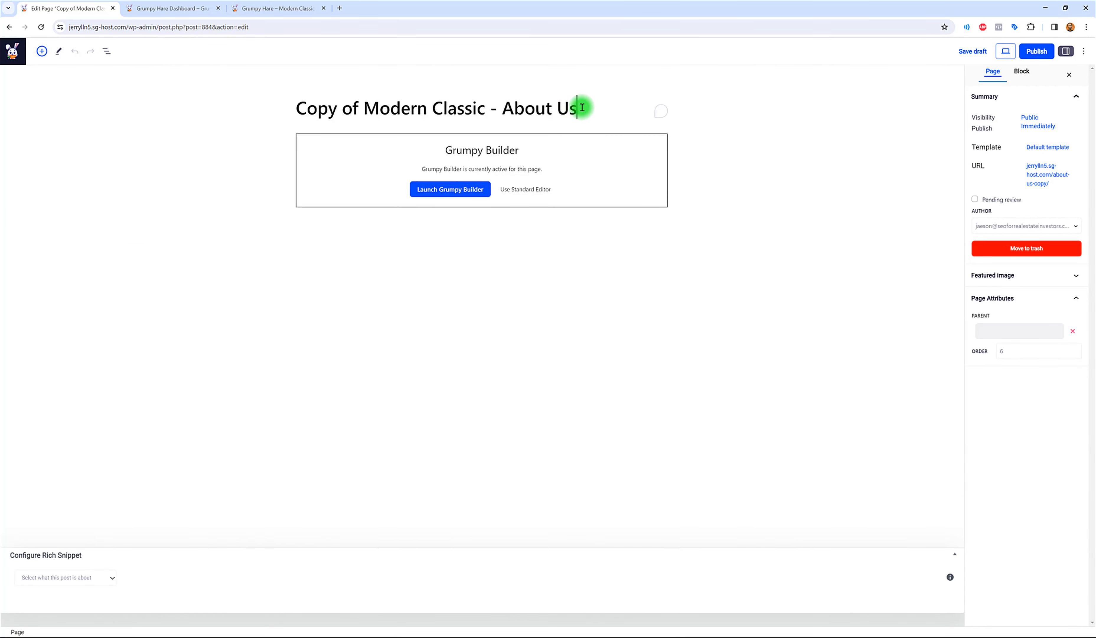
type("v")
key("BackSpace")
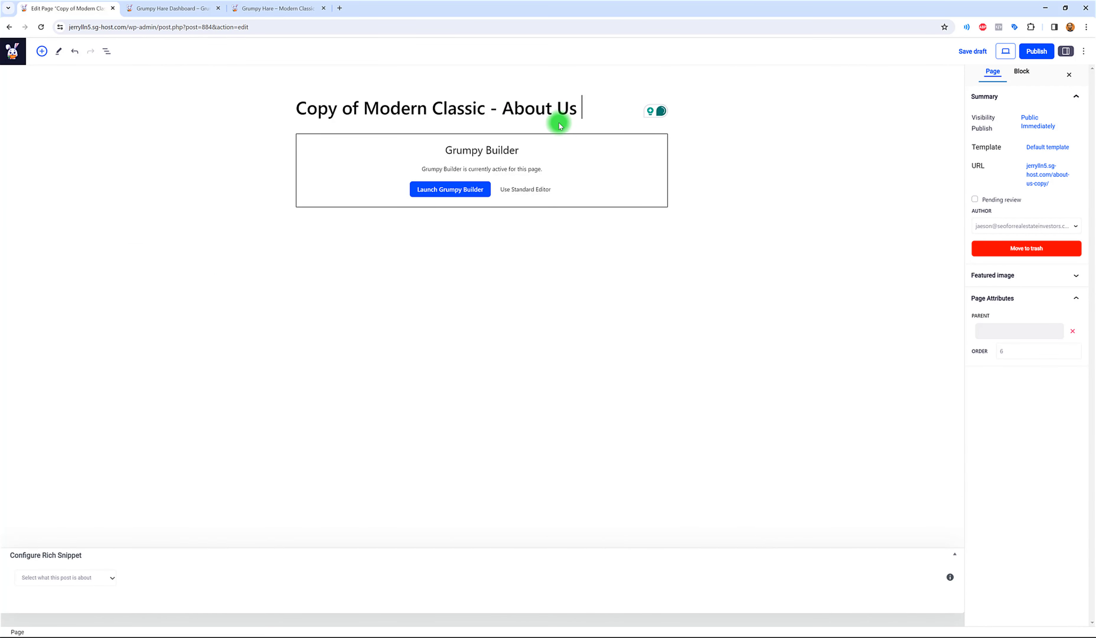
type("V2")
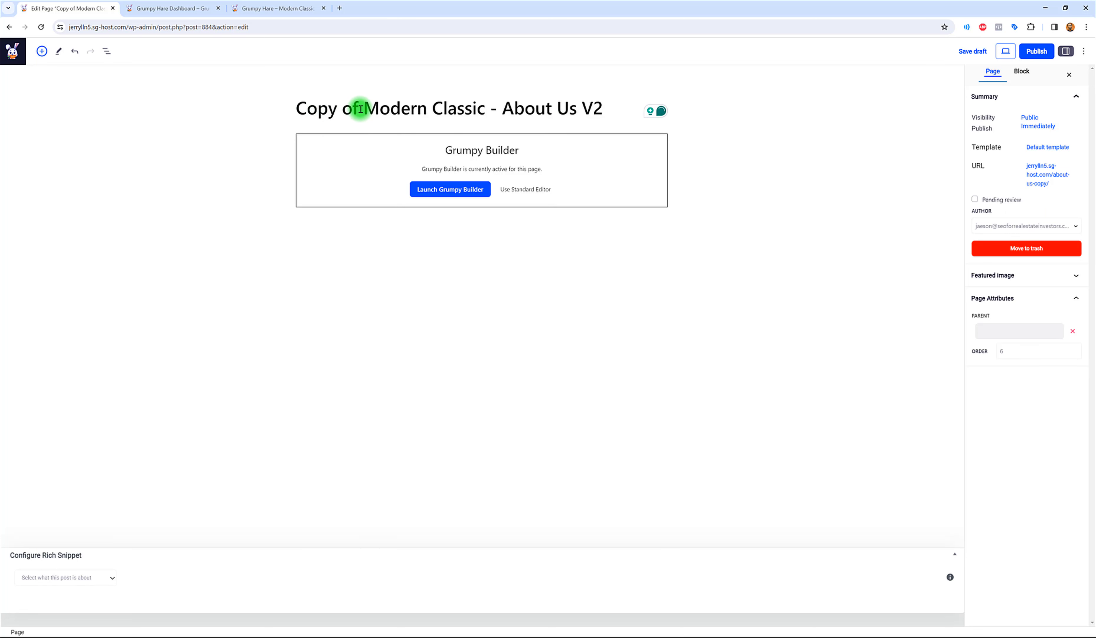
left_click_drag(360, 109, 302, 113)
left_click(295, 110)
key("BackSpace")
key("Delete")
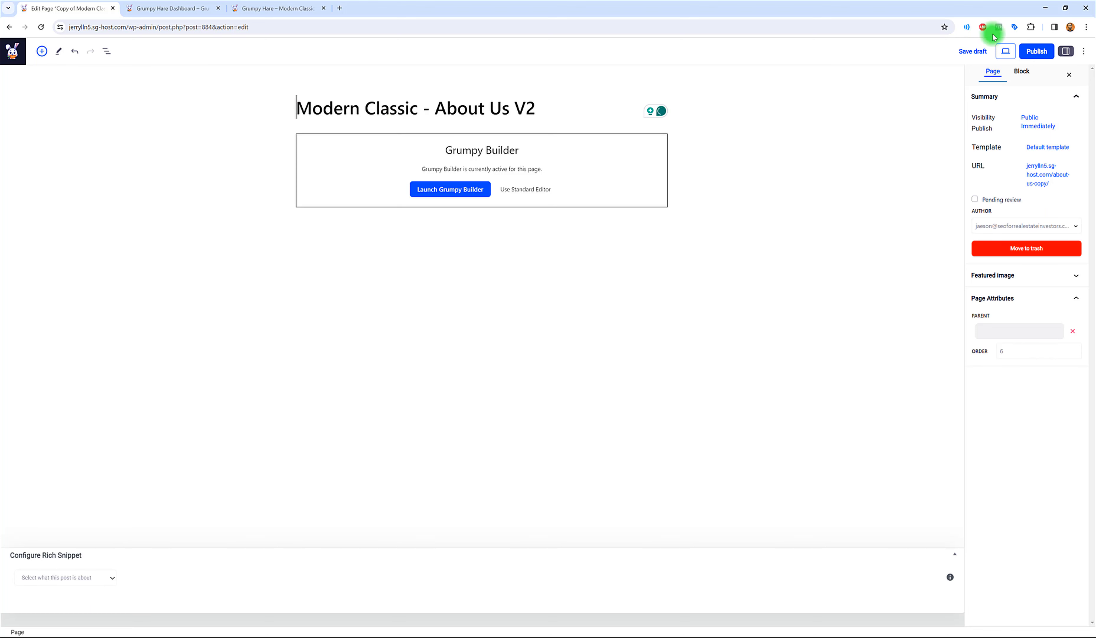
- Publish the About Us V2 page and return to the list of all pages
left_click(1037, 51)
left_click(1003, 83)
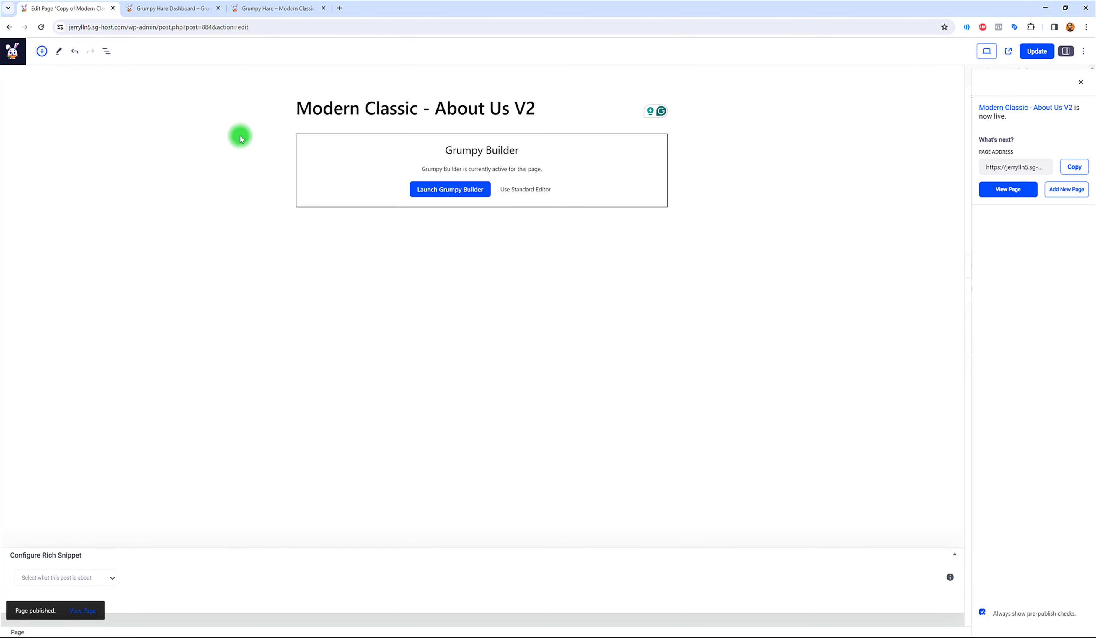
left_click(17, 61)
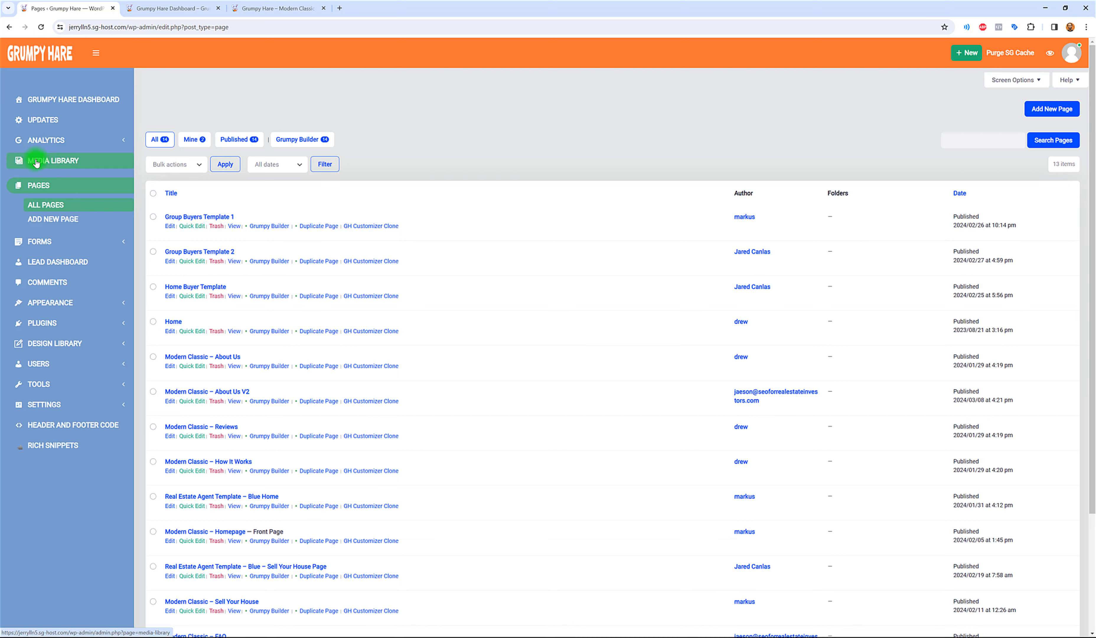
- Open the site's menu editor, search the available pages for "about us" and add Modern Classic – About Us V2 to the Main Menu
left_click(65, 305)
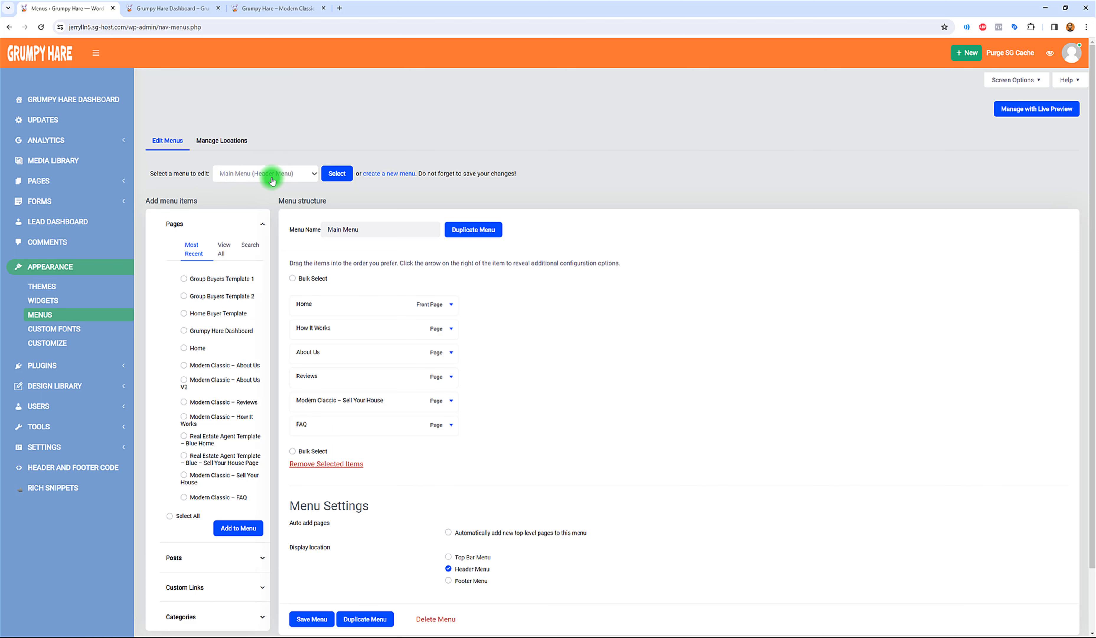
scroll(237, 289, "down", 1)
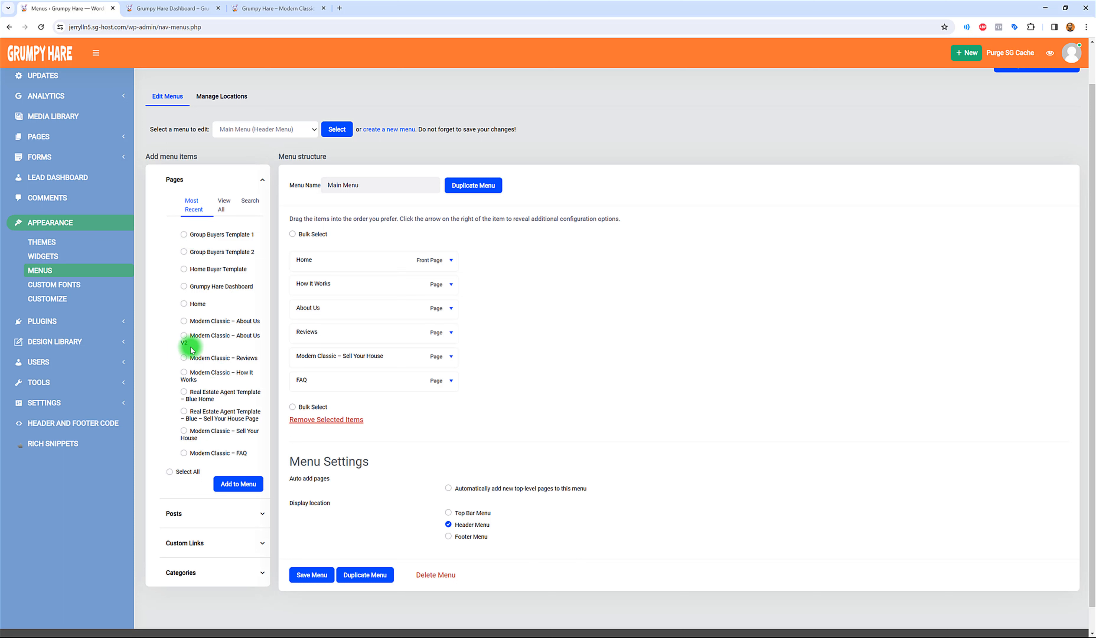
left_click_drag(192, 349, 225, 345)
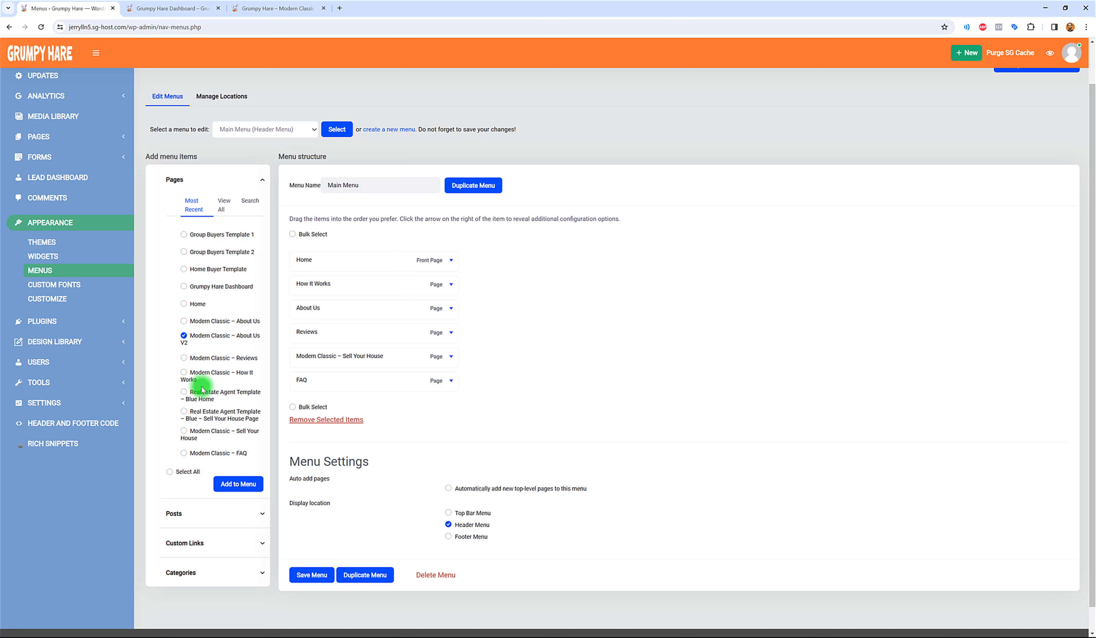
left_click(222, 204)
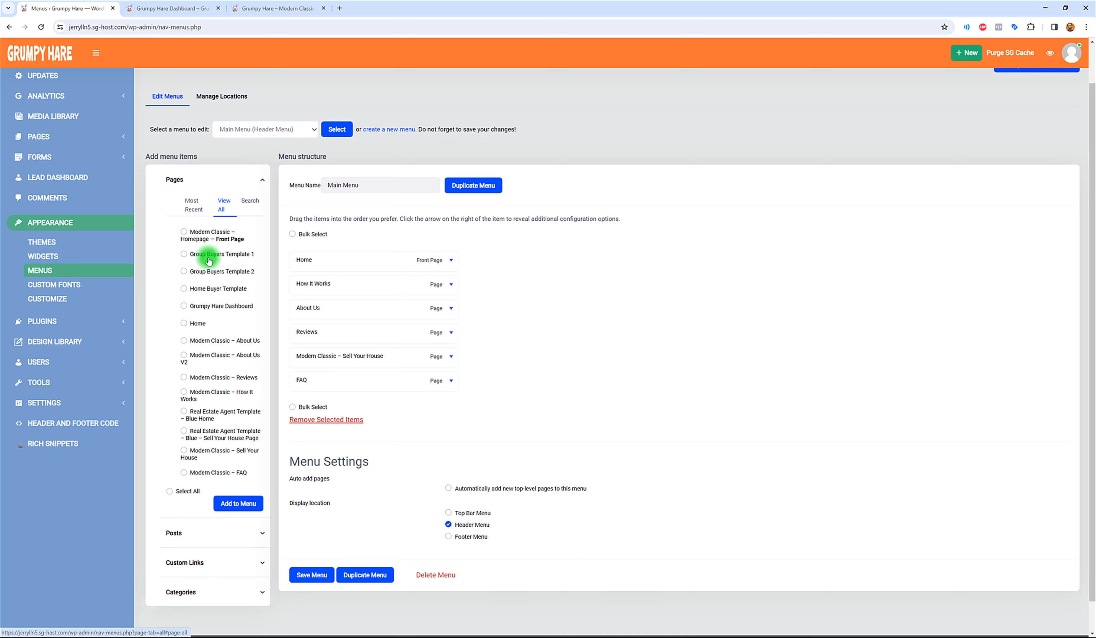
left_click(248, 201)
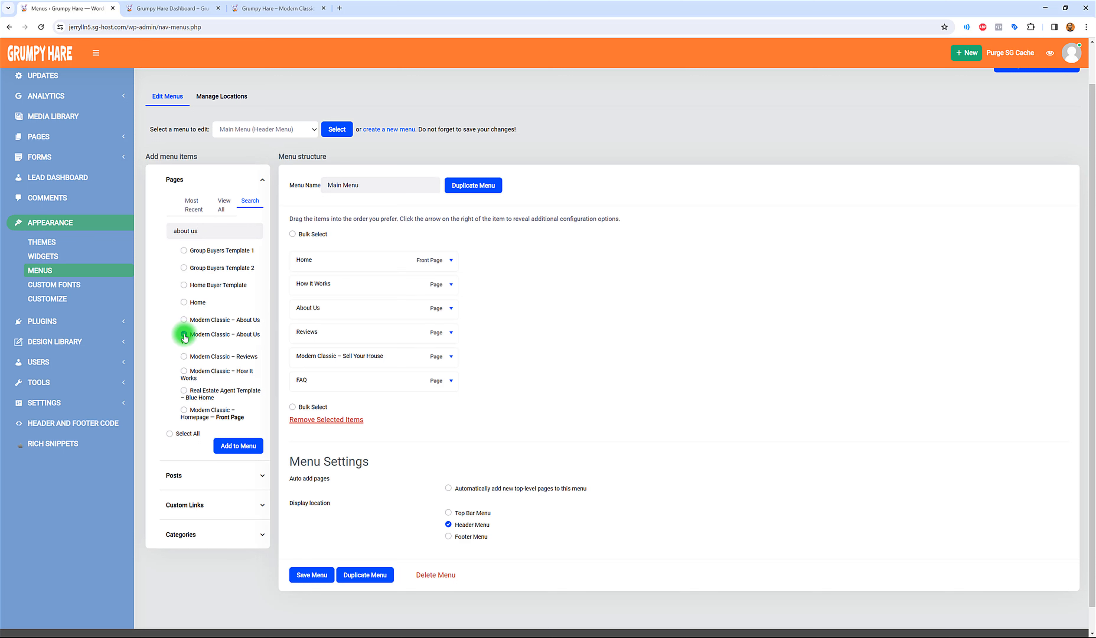
left_click(237, 443)
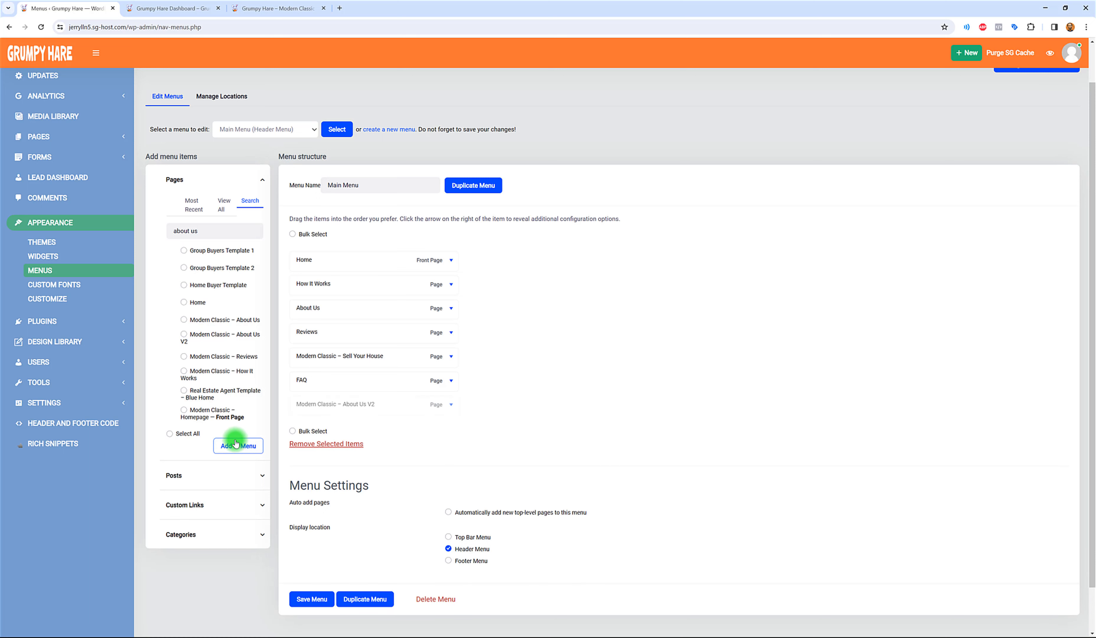
- Shorten the new About Us V2 menu item's navigation label to "About Us" and save the menu
left_click(451, 405)
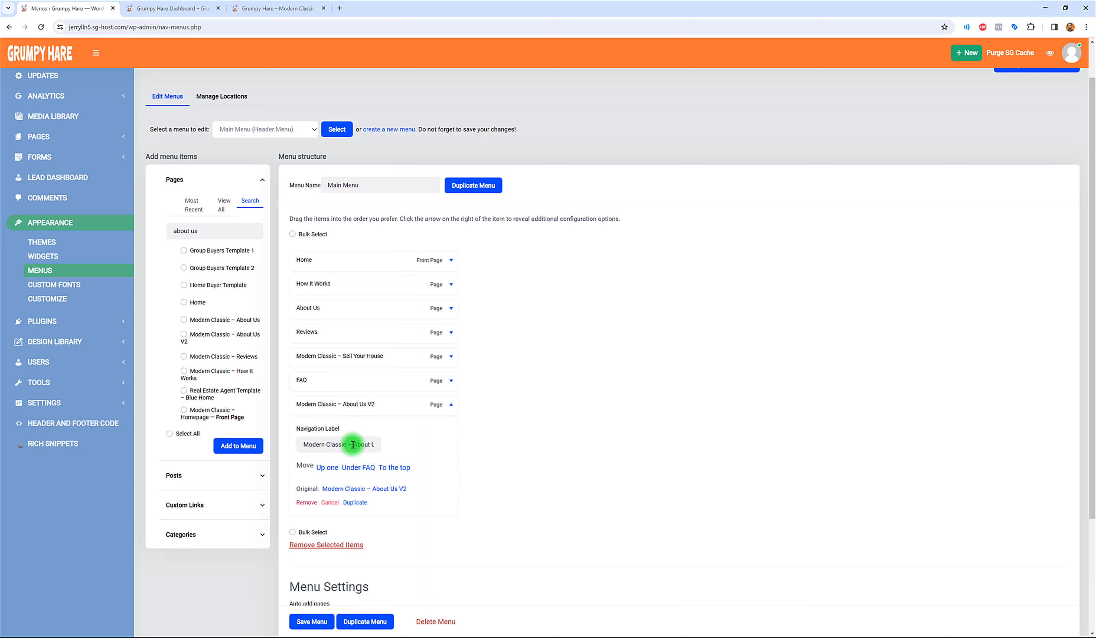
left_click_drag(353, 445, 299, 444)
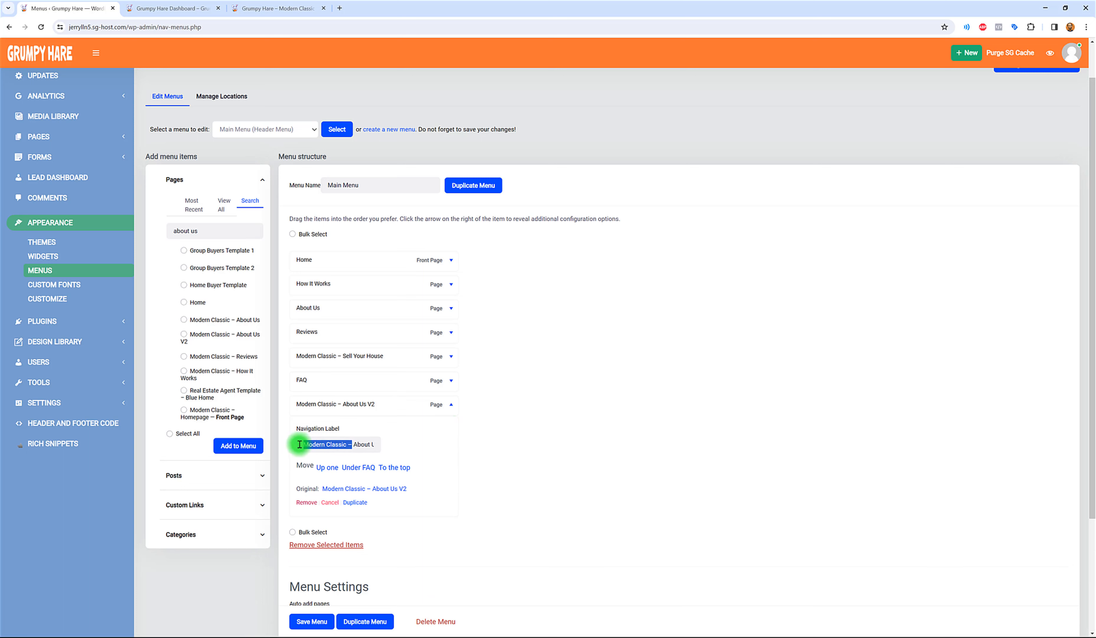
key("BackSpace")
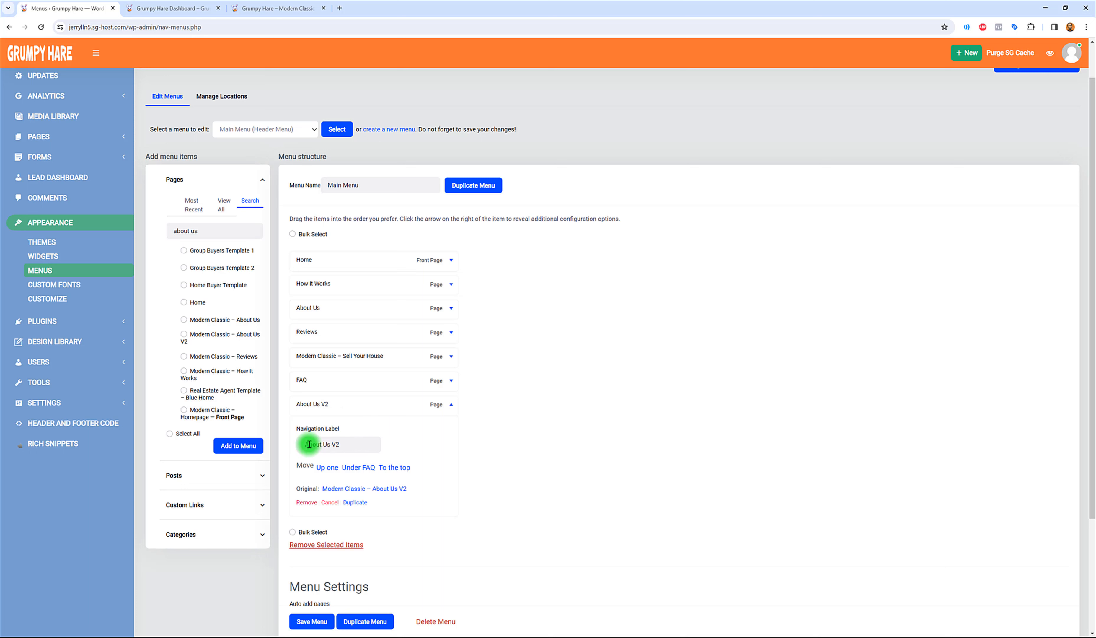
double_click(334, 444)
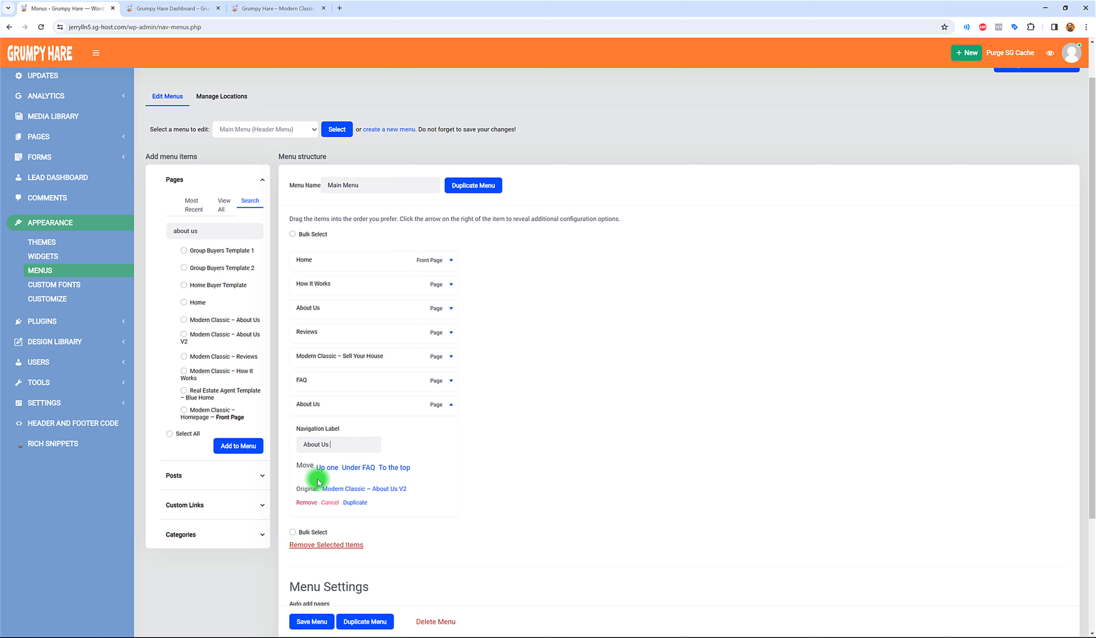
scroll(343, 456, "down", 3)
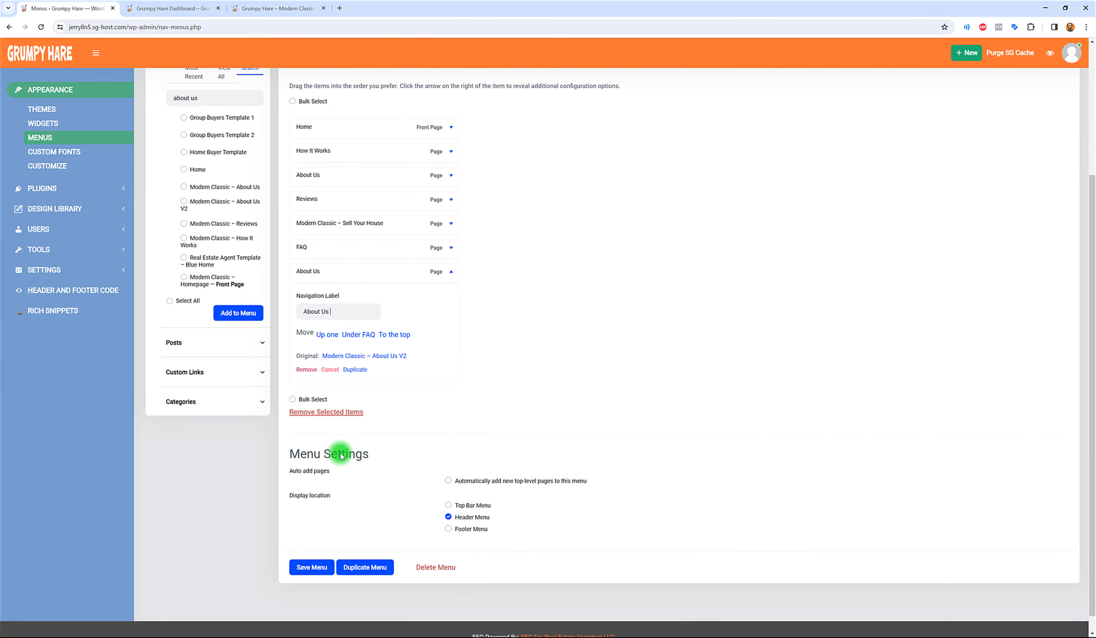
scroll(350, 412, "up", 1)
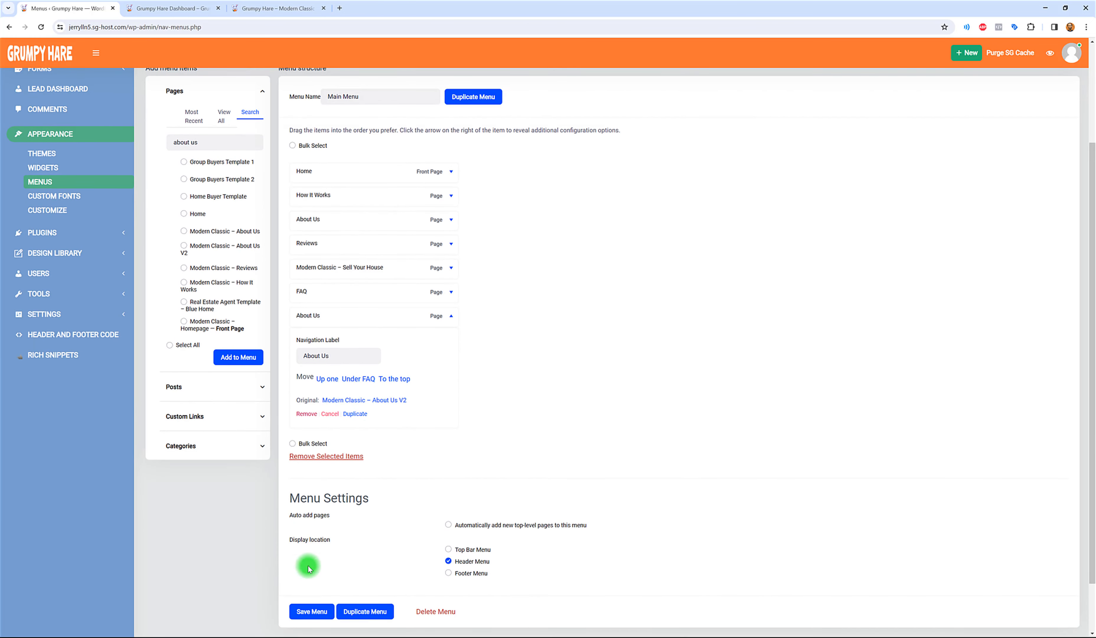
left_click(309, 613)
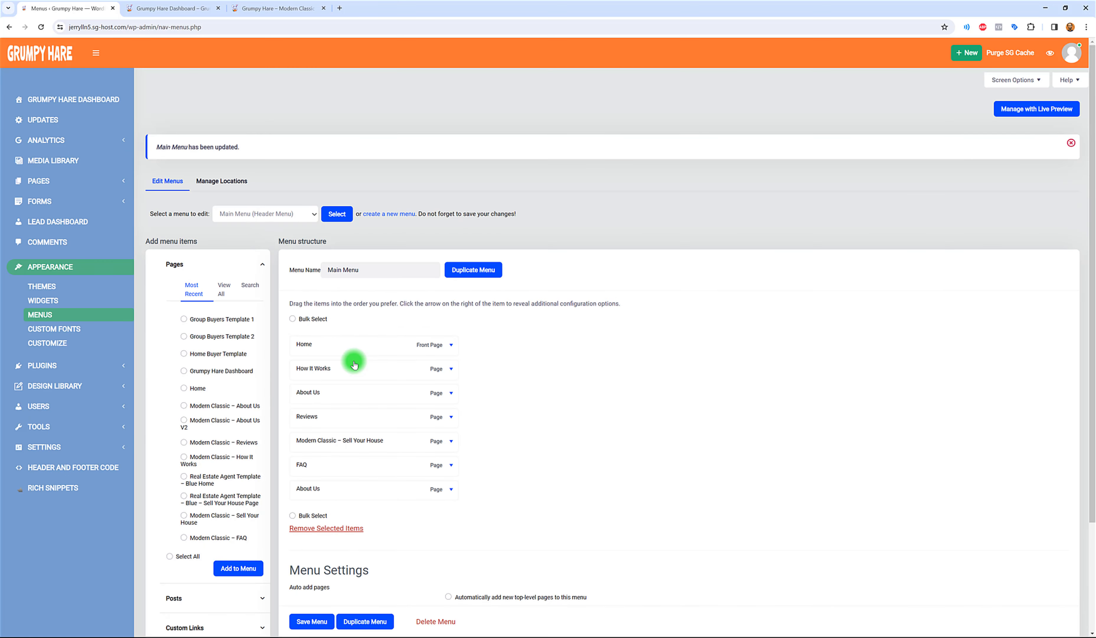
- Check the details of the two About Us menu items and remove the one that links to the original Modern Classic – About Us page
left_click(452, 489)
left_click(453, 491)
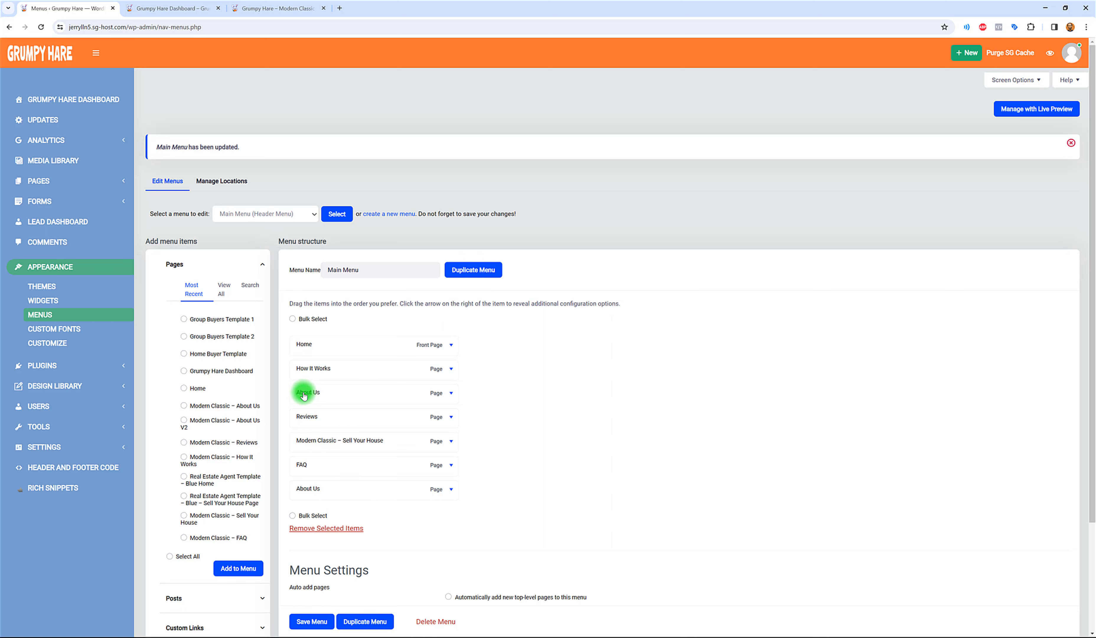
left_click(451, 393)
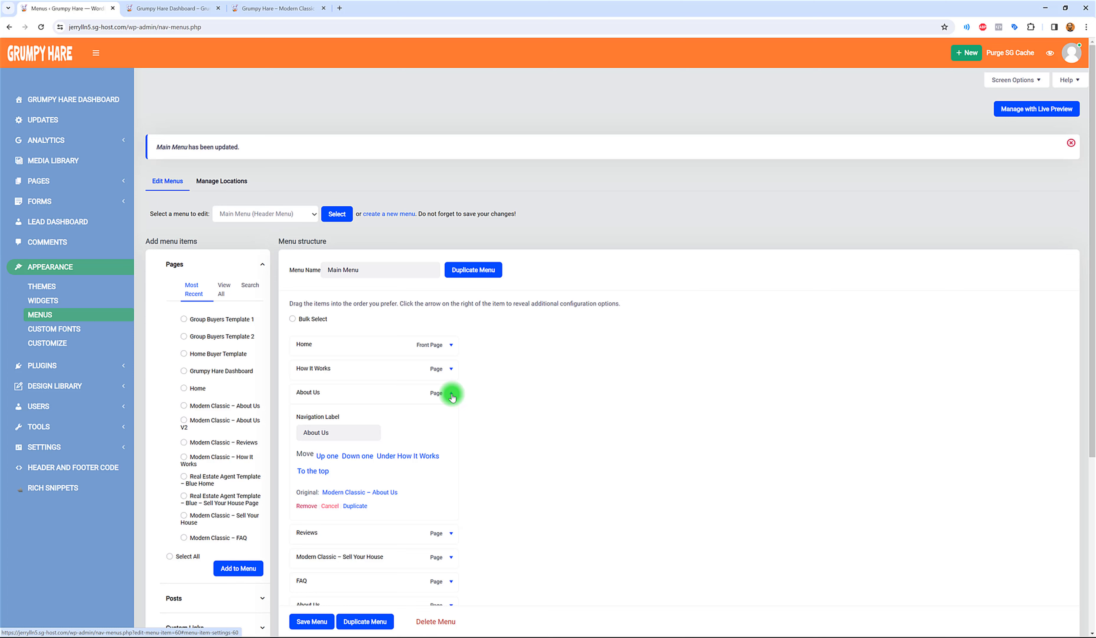
left_click(307, 505)
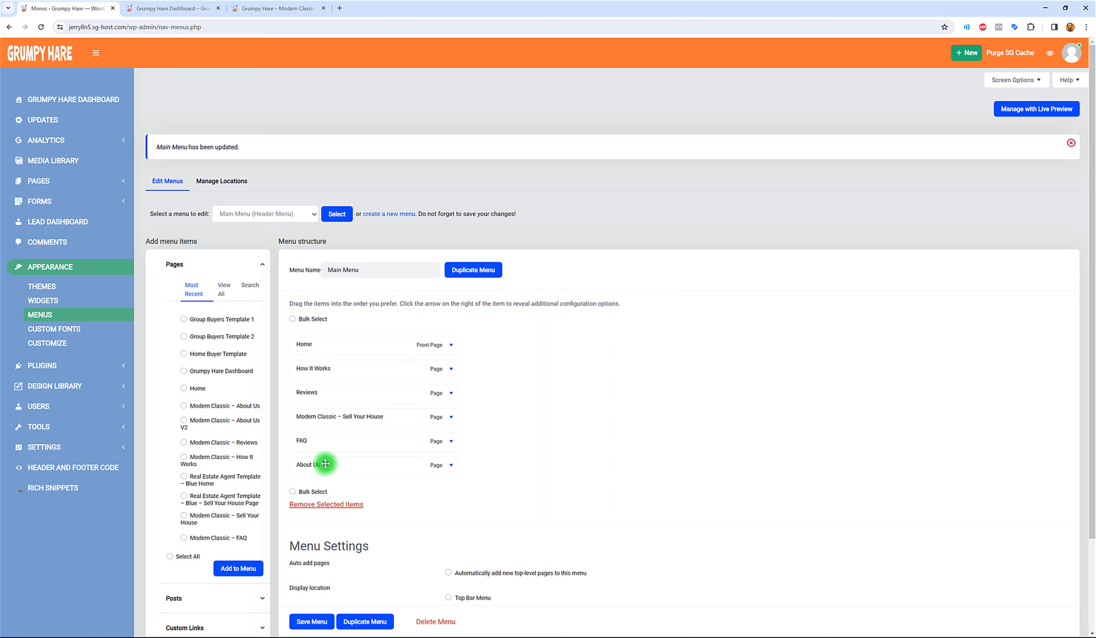
- Move the new About Us item between How It Works and Reviews in the menu structure and save the menu
left_click_drag(325, 464, 293, 416)
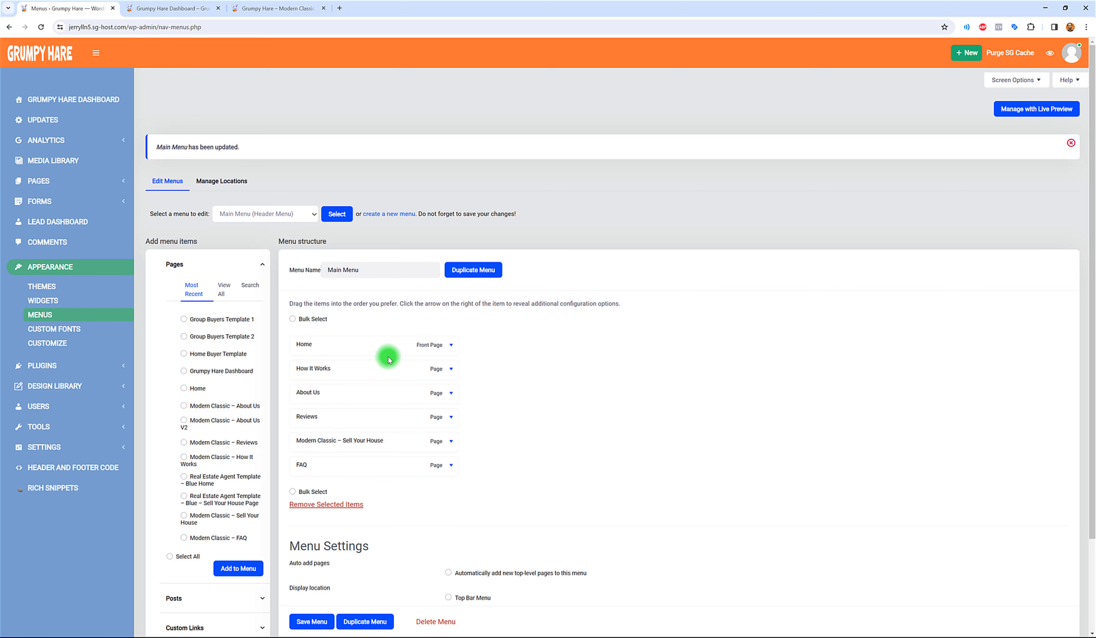
scroll(497, 324, "down", 2)
left_click(313, 571)
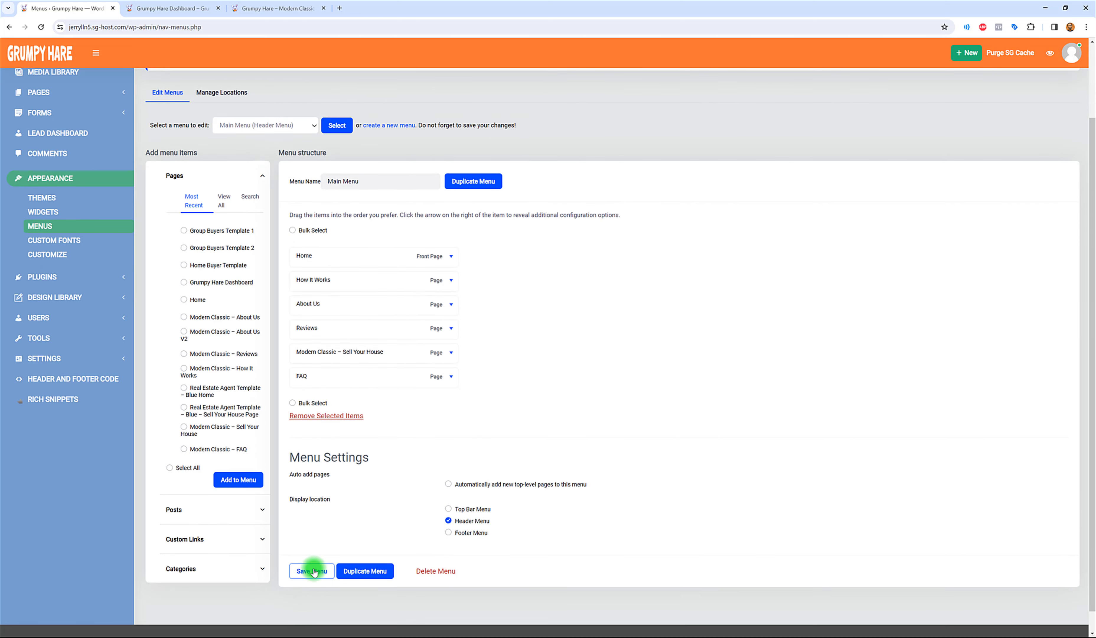